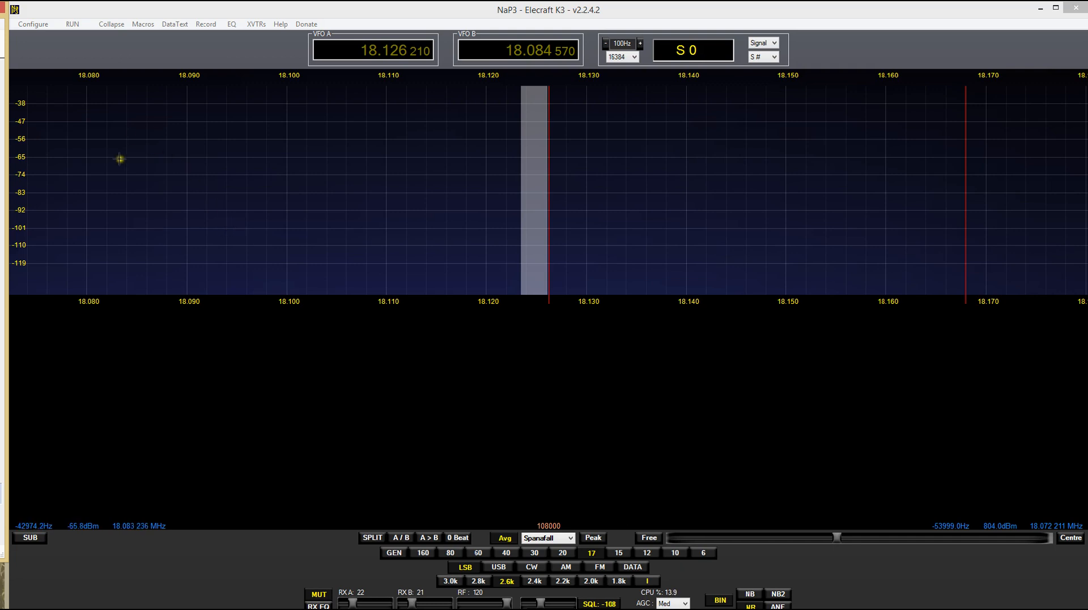
# Open the setup dialog and examine the sound card's input device, available sampling rates and DC Block option
pyautogui.click(35, 24)
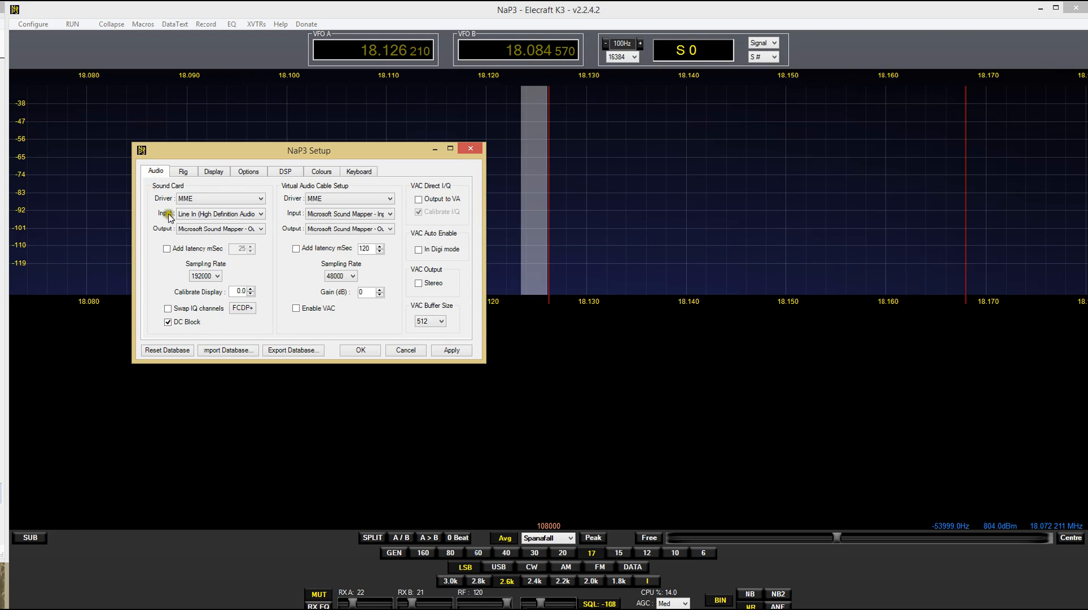
pyautogui.click(207, 221)
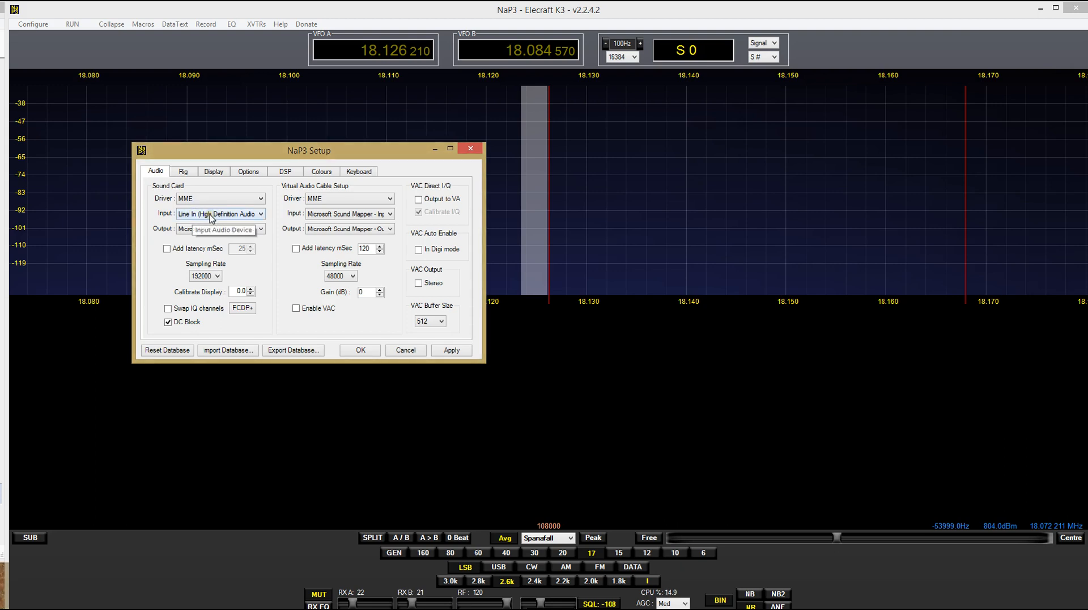
pyautogui.click(207, 215)
pyautogui.click(218, 275)
pyautogui.click(218, 276)
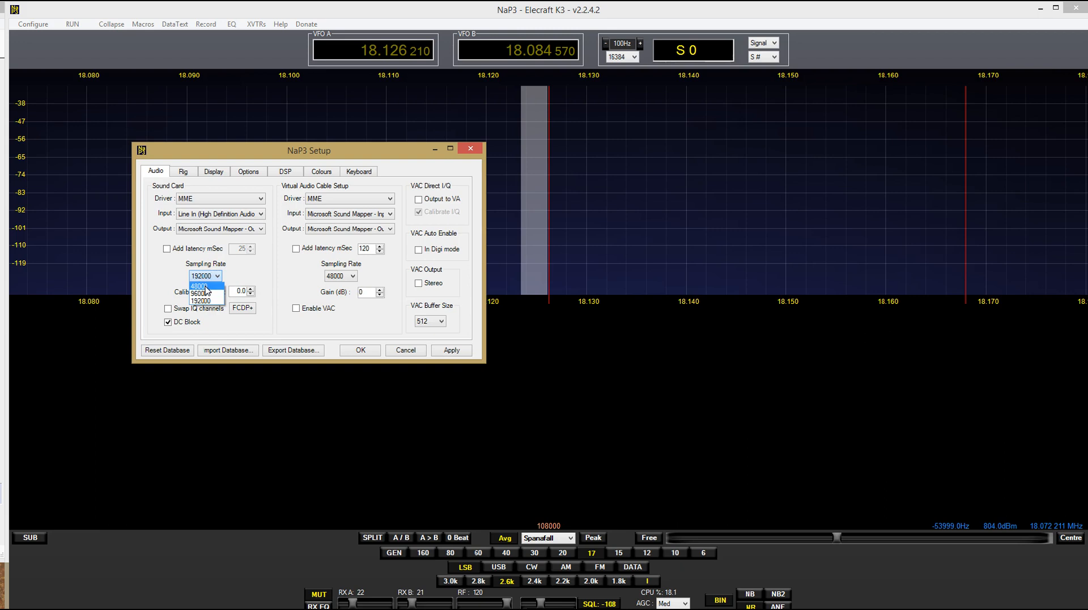
pyautogui.click(237, 270)
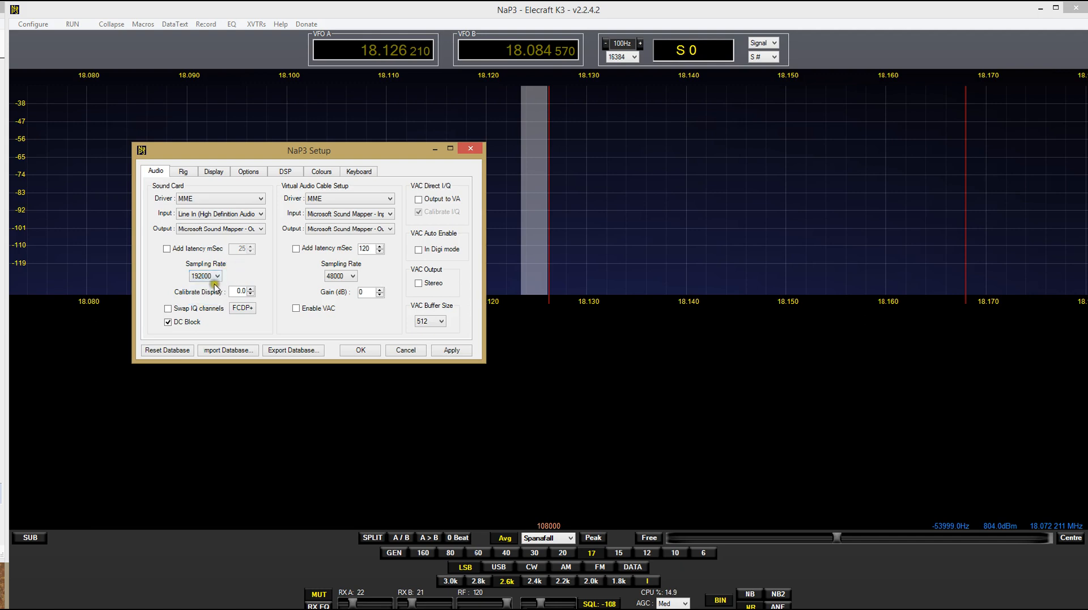
pyautogui.click(166, 330)
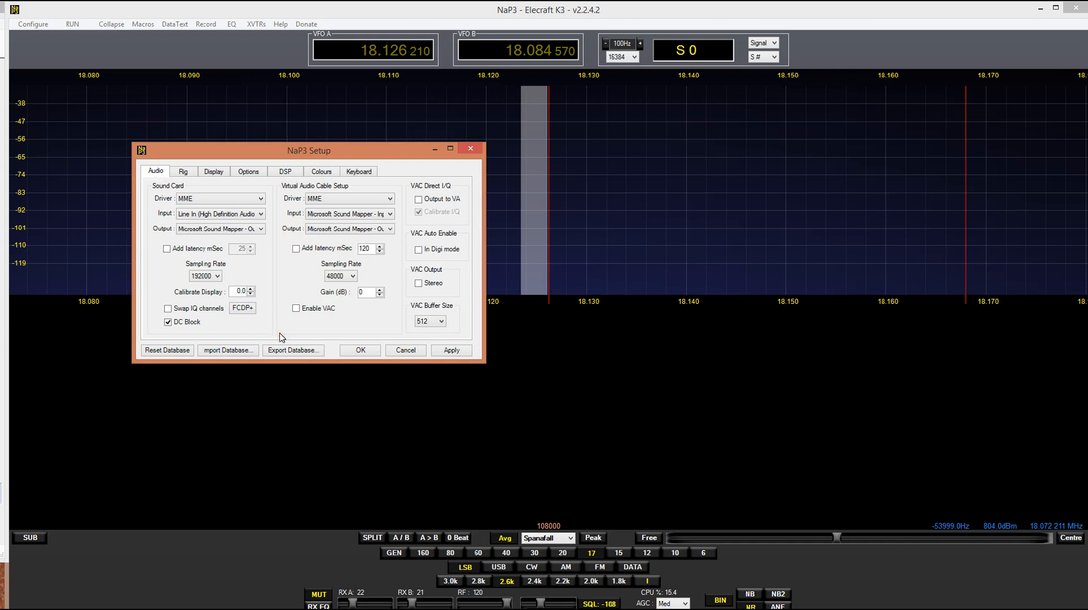
# Review the supported rig types in the rig settings and select Elecraft K3
pyautogui.click(183, 171)
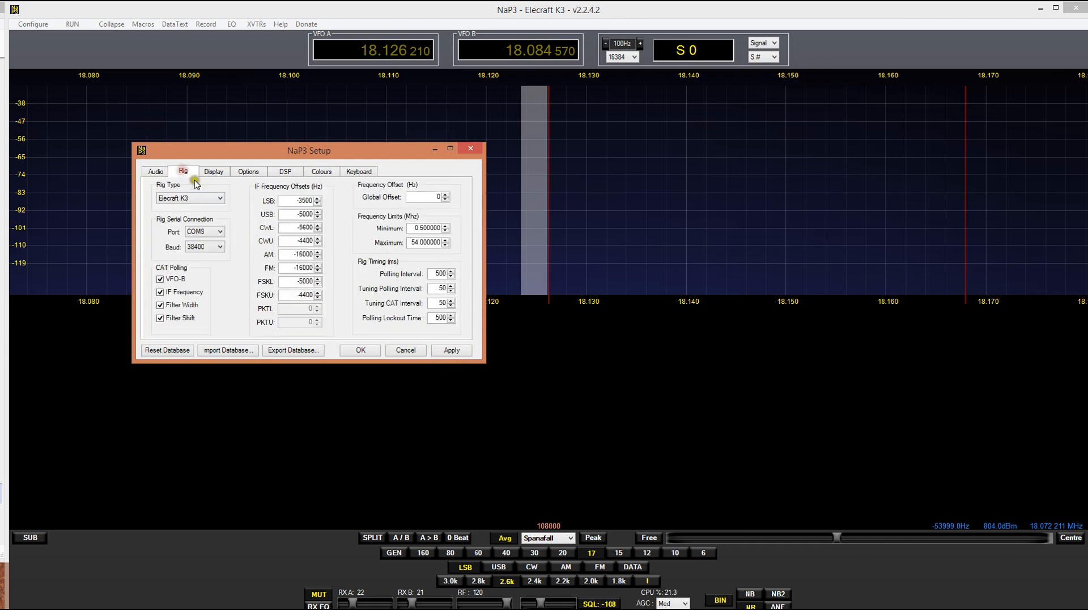
pyautogui.click(233, 217)
pyautogui.click(221, 198)
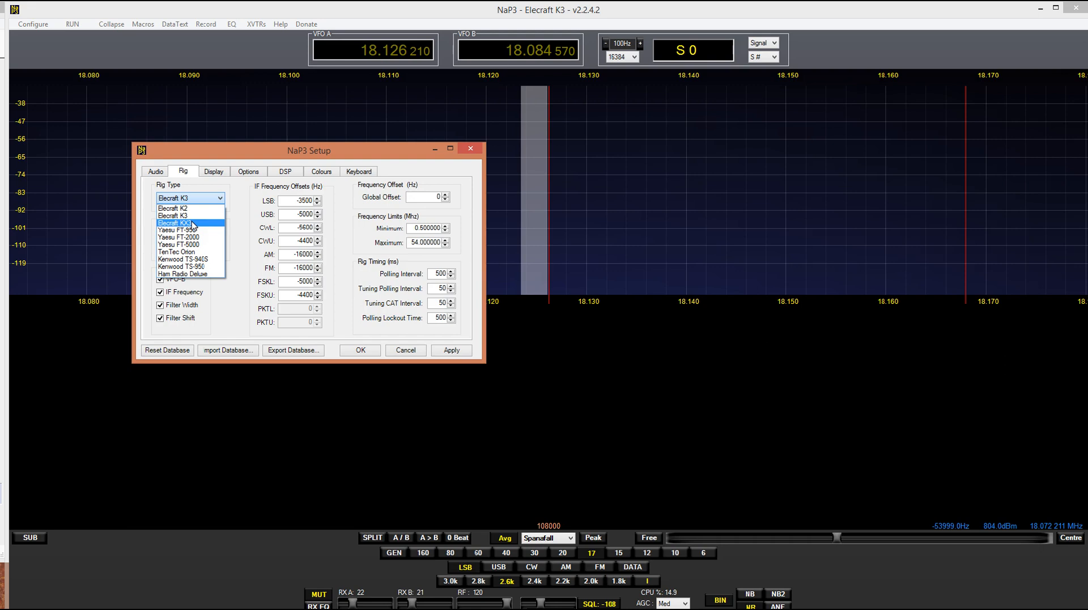
pyautogui.click(242, 216)
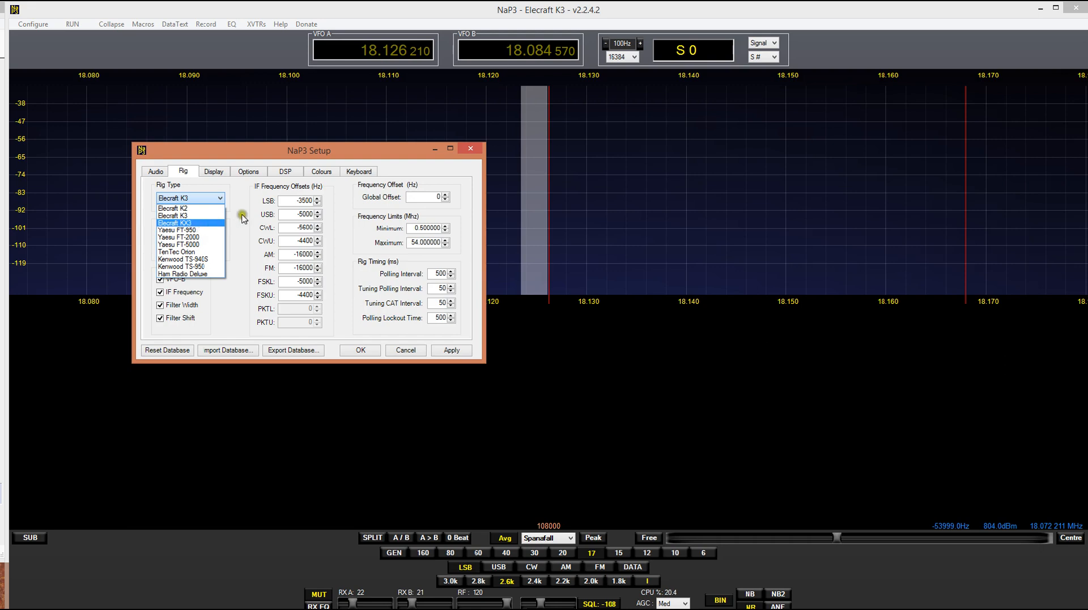
pyautogui.click(192, 216)
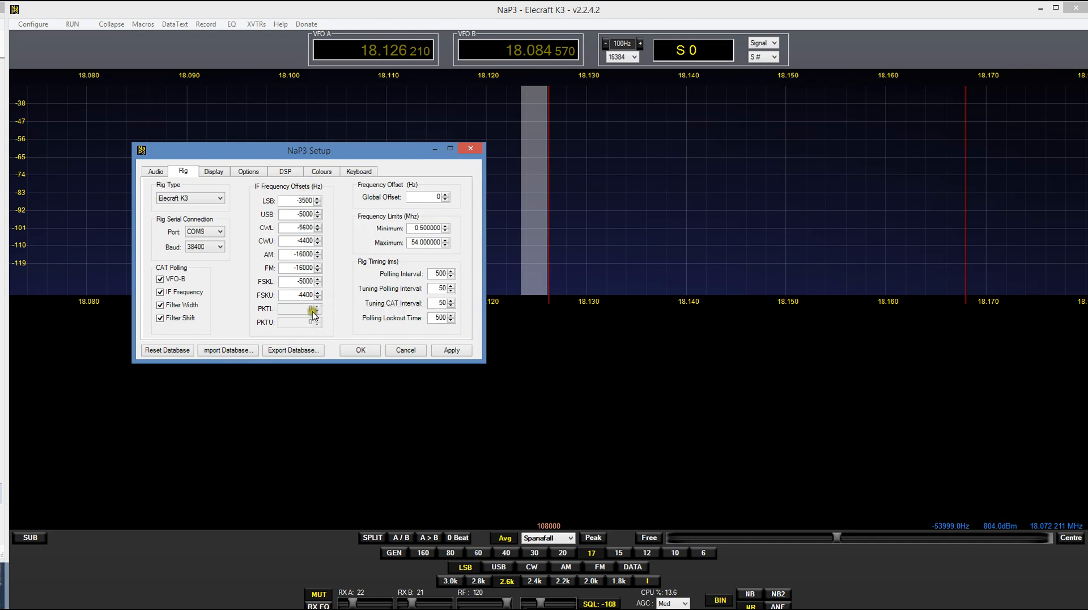
# Examine the display settings and the collapsed-view and miscellaneous options in the setup dialog
pyautogui.click(214, 172)
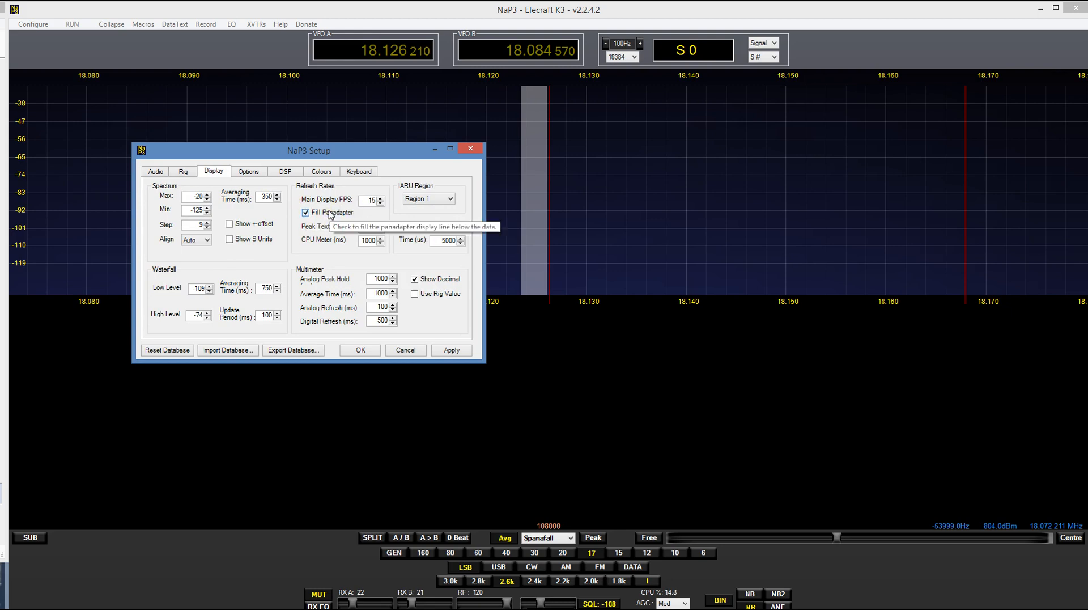
pyautogui.click(249, 172)
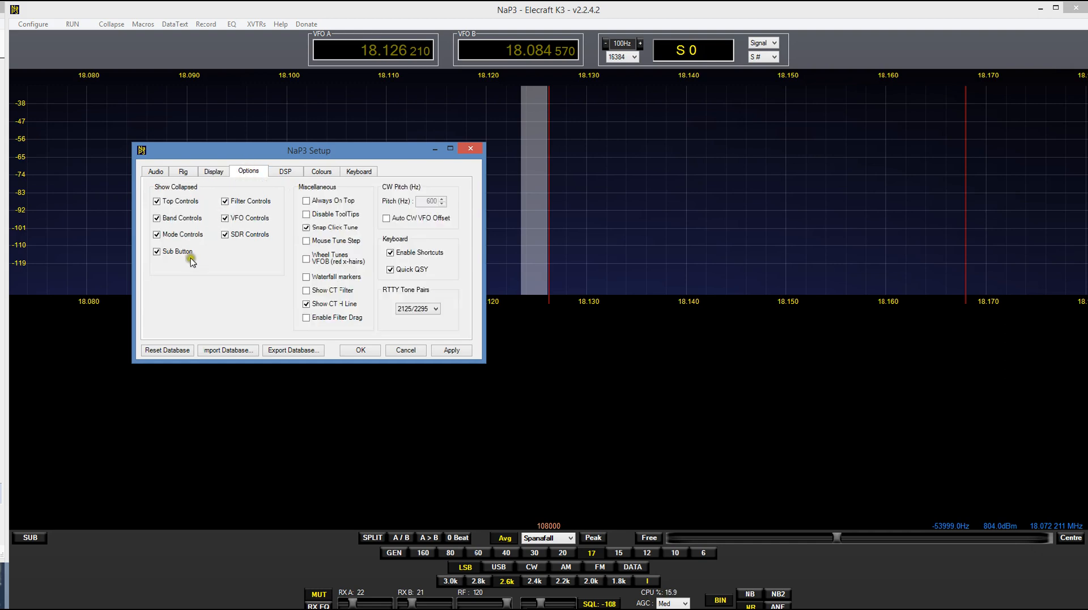
pyautogui.click(156, 265)
# Run the WBIR calibration in the DSP settings
pyautogui.click(284, 173)
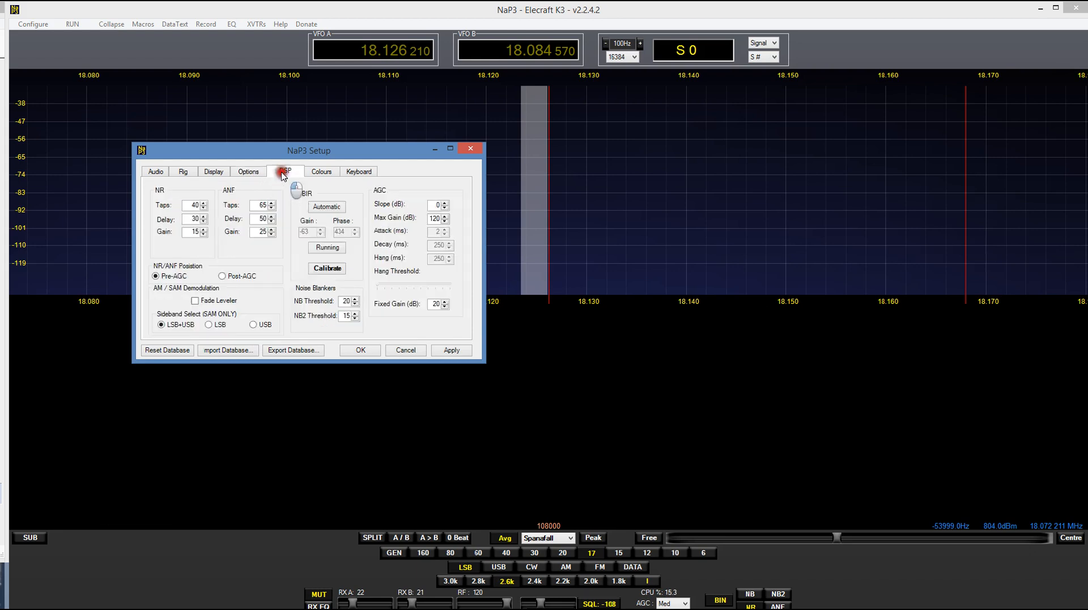
pyautogui.click(334, 272)
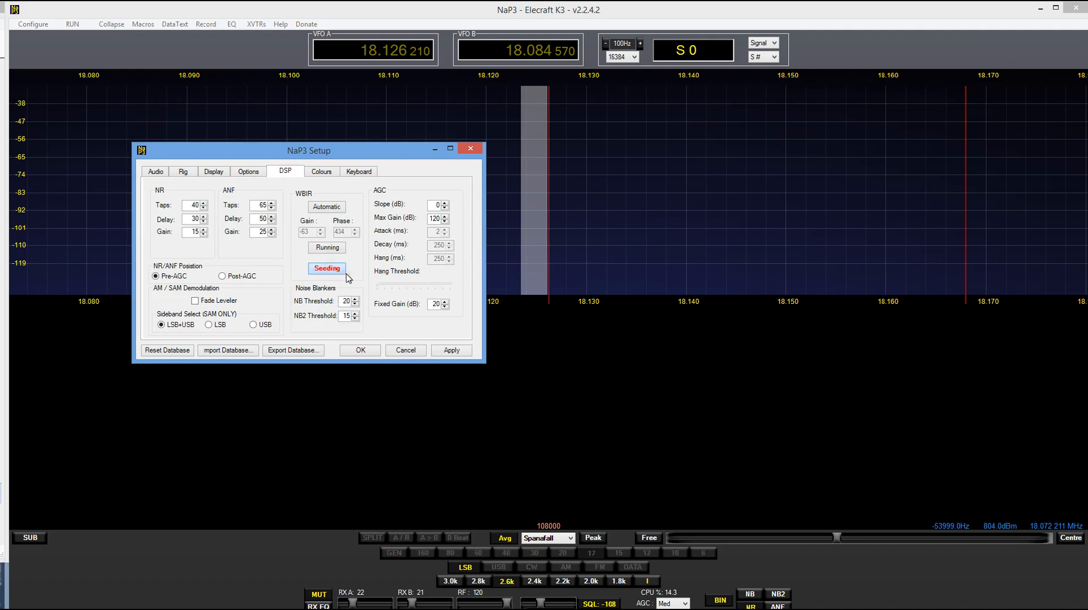
pyautogui.click(351, 276)
pyautogui.click(352, 269)
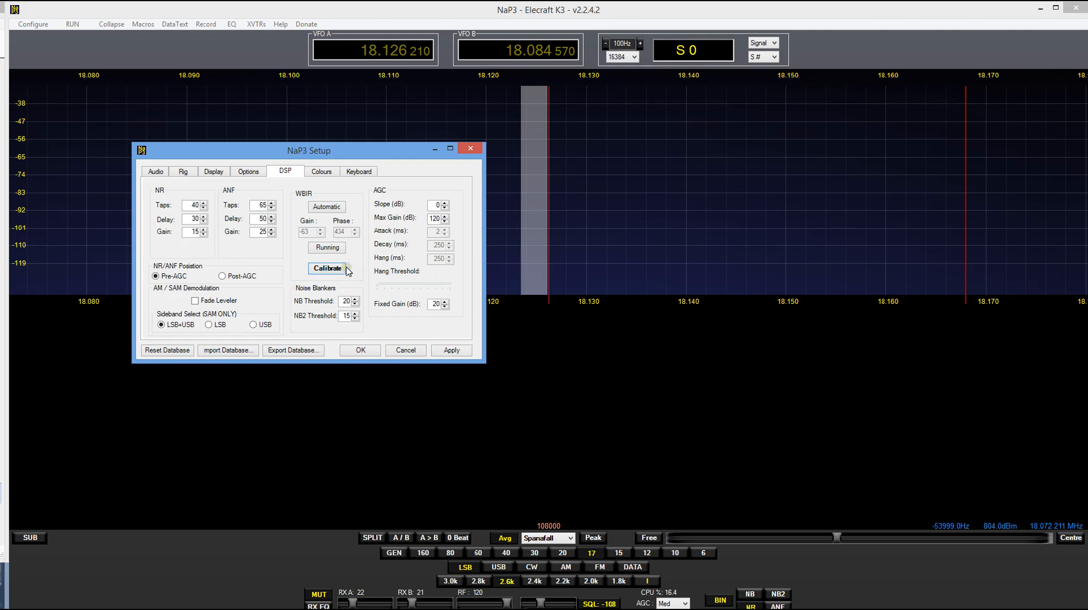
pyautogui.click(351, 270)
pyautogui.click(347, 270)
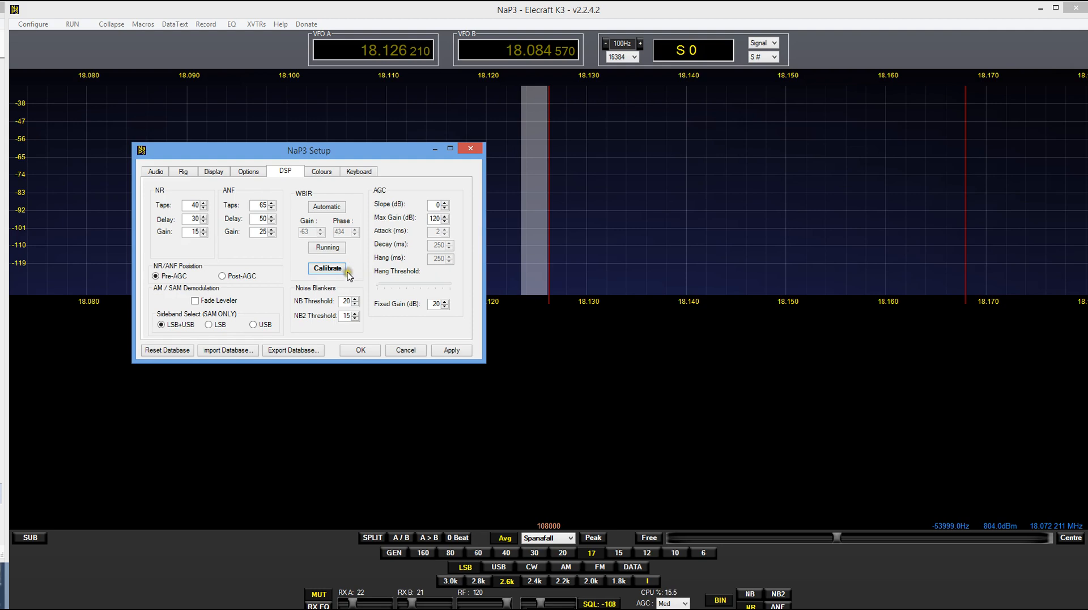
# Examine the panadapter and waterfall colours, followed by the general colour settings
pyautogui.click(316, 171)
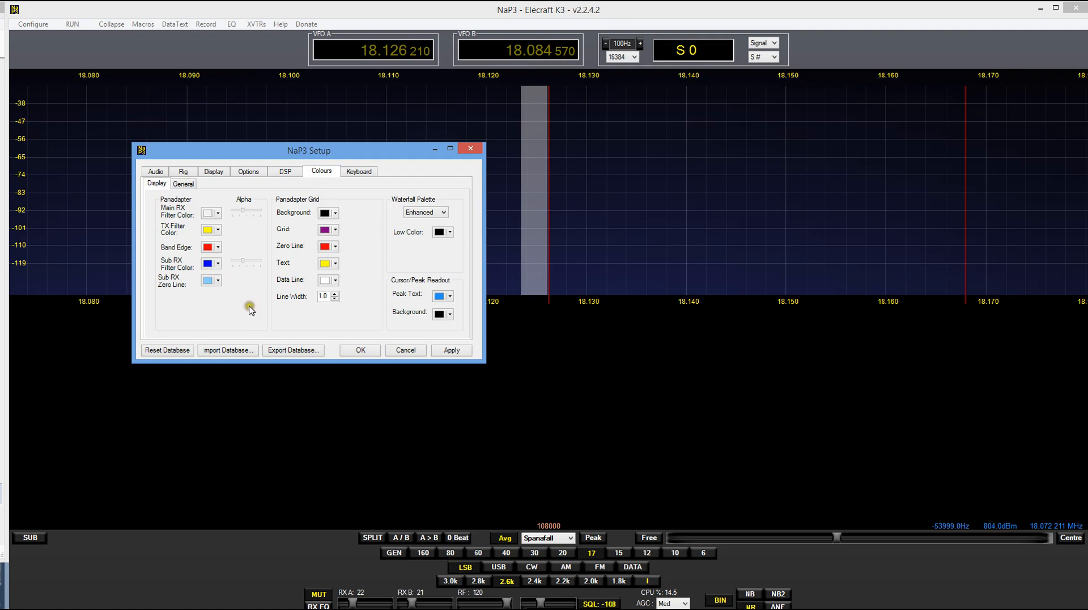
pyautogui.click(252, 242)
pyautogui.click(181, 184)
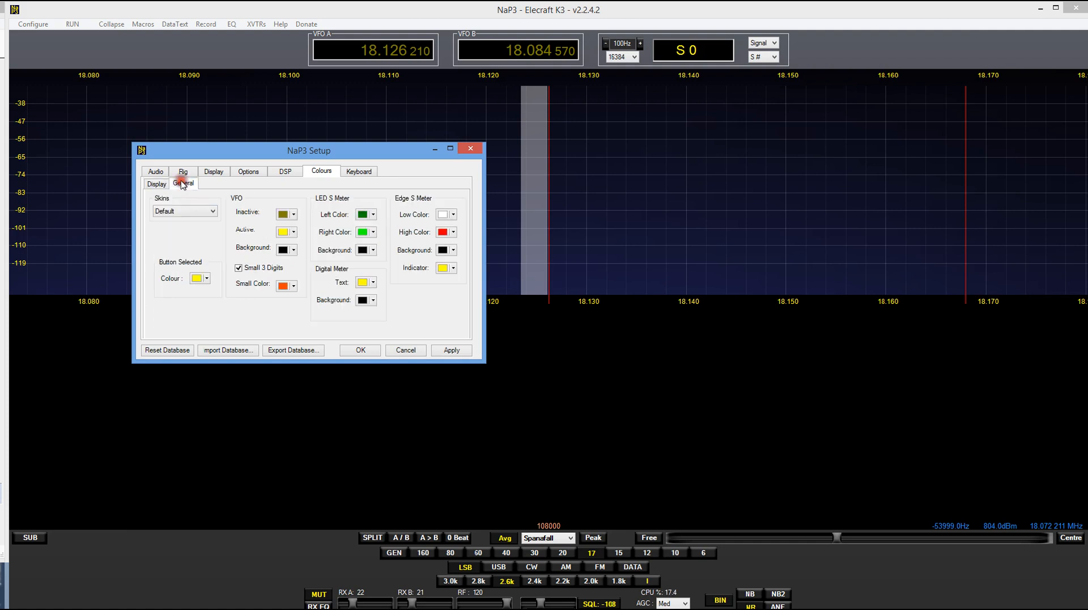
# Try the New Default skin and switch back to the Default skin
pyautogui.click(213, 213)
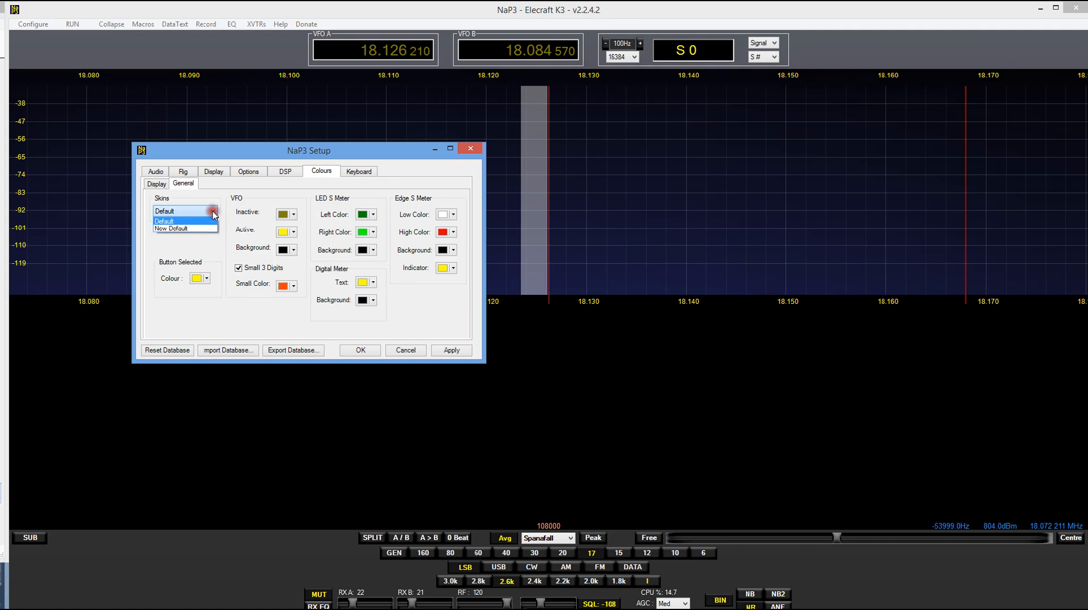
pyautogui.click(188, 228)
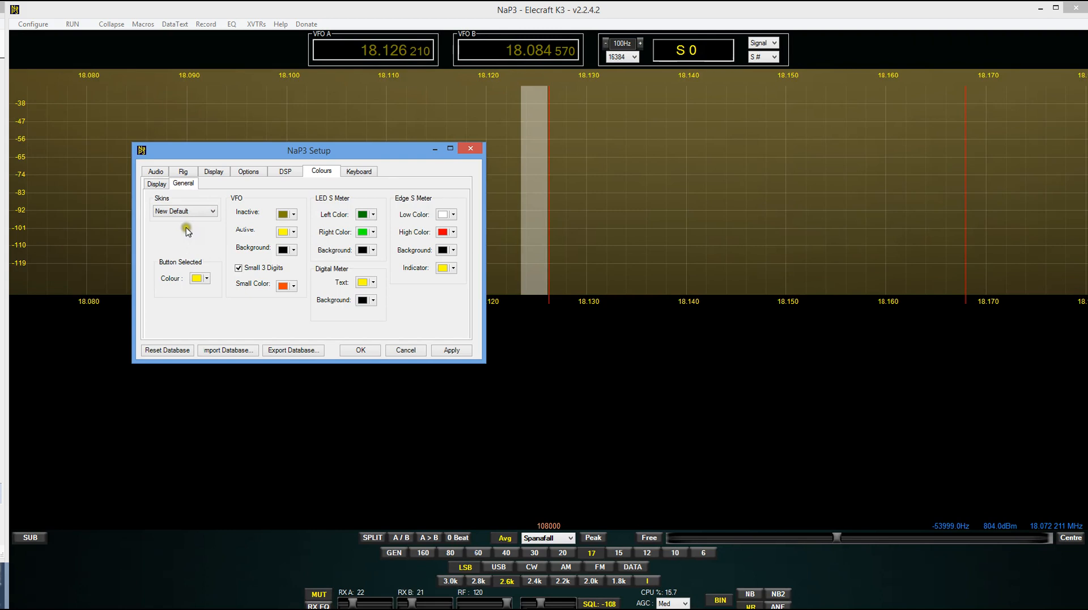
pyautogui.click(213, 211)
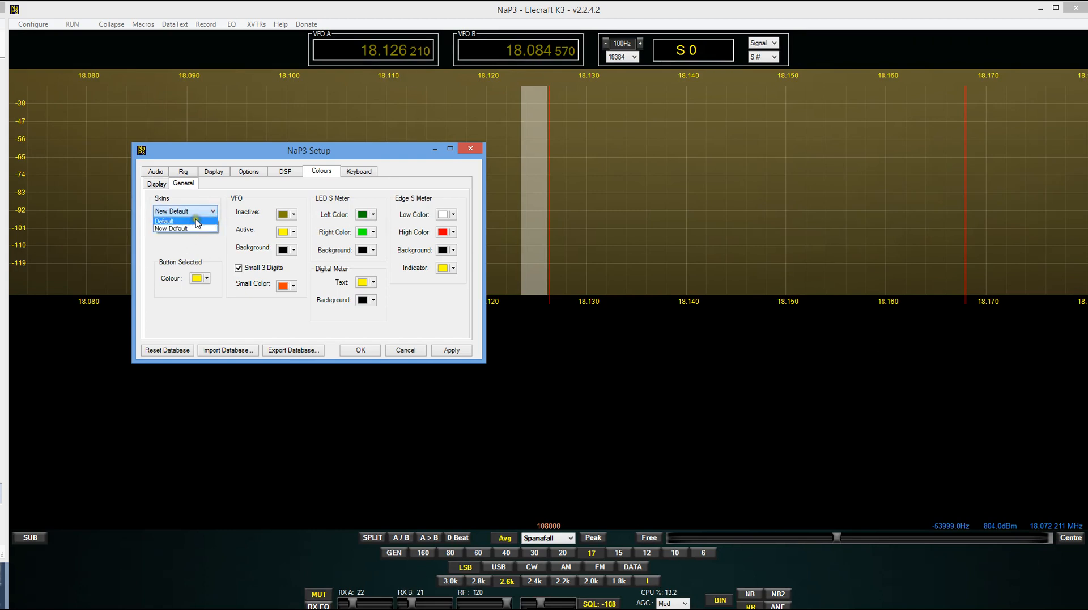
pyautogui.click(196, 221)
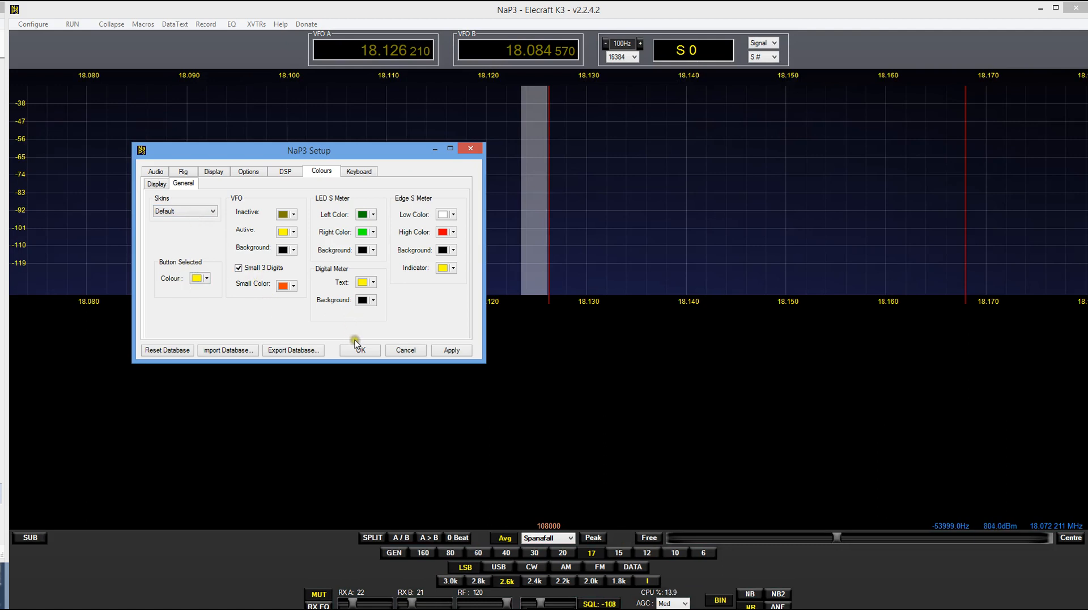
# Examine the keyboard shortcut assignments for tuning, band, filter and mode, and close the setup dialog
pyautogui.click(350, 171)
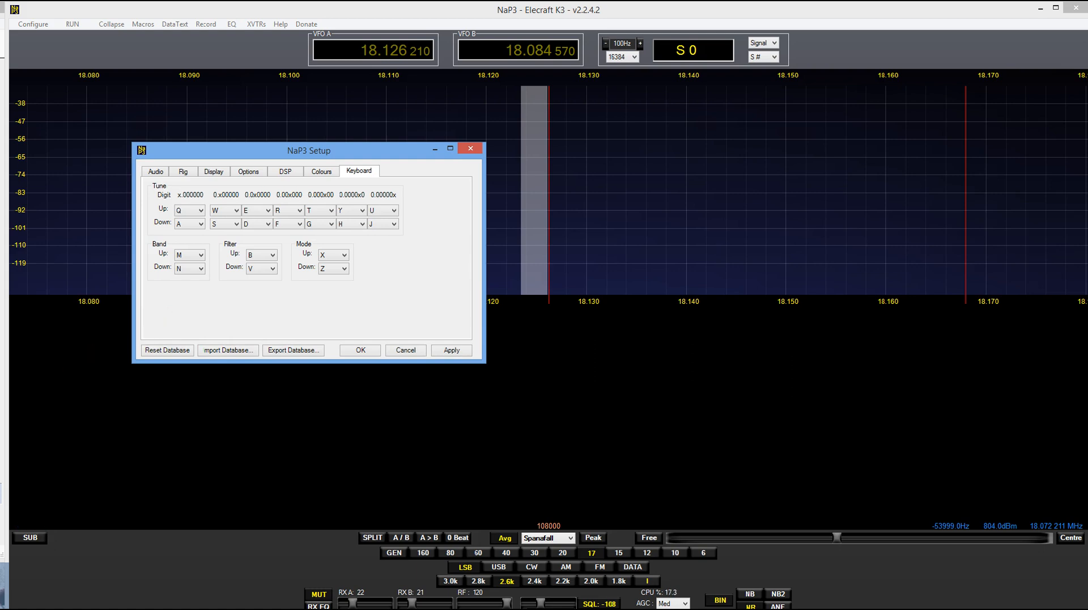
pyautogui.press('Escape')
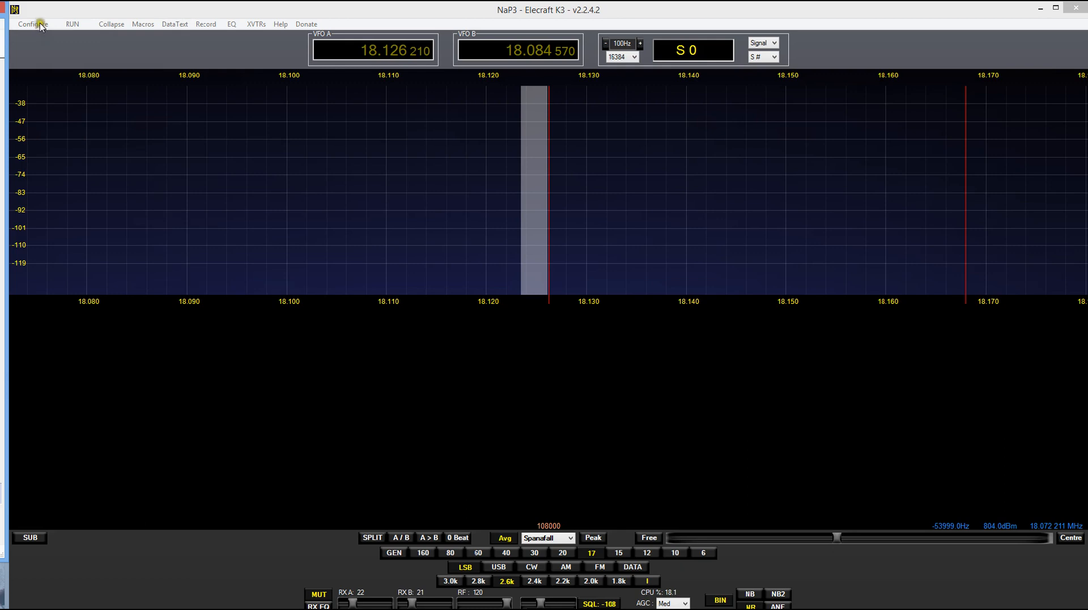
# Open the macro editor, look over its label and command string fields, and close the macro windows
pyautogui.click(137, 25)
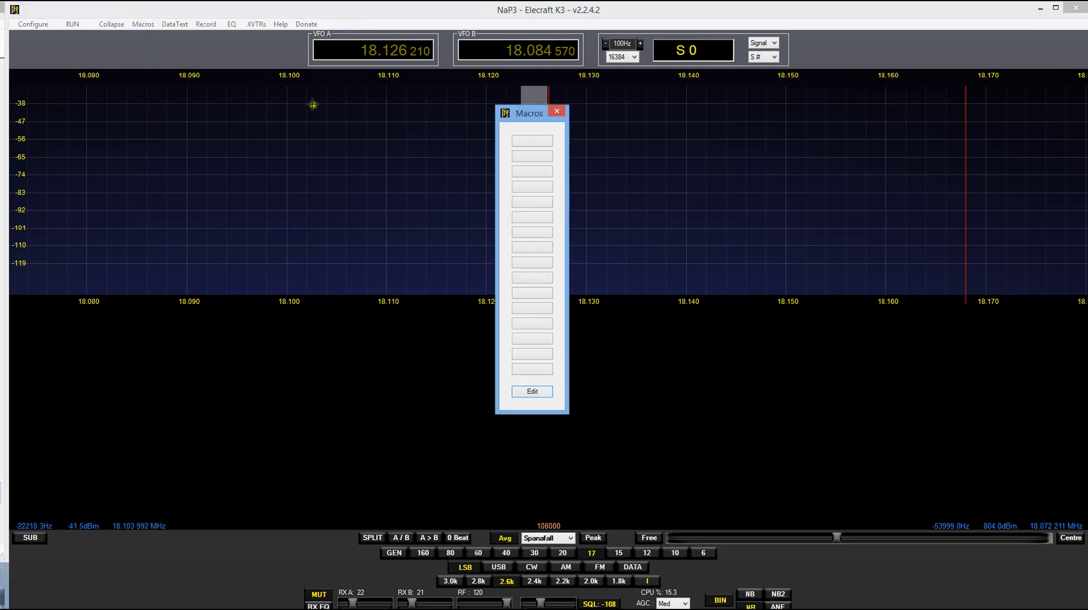
pyautogui.click(532, 392)
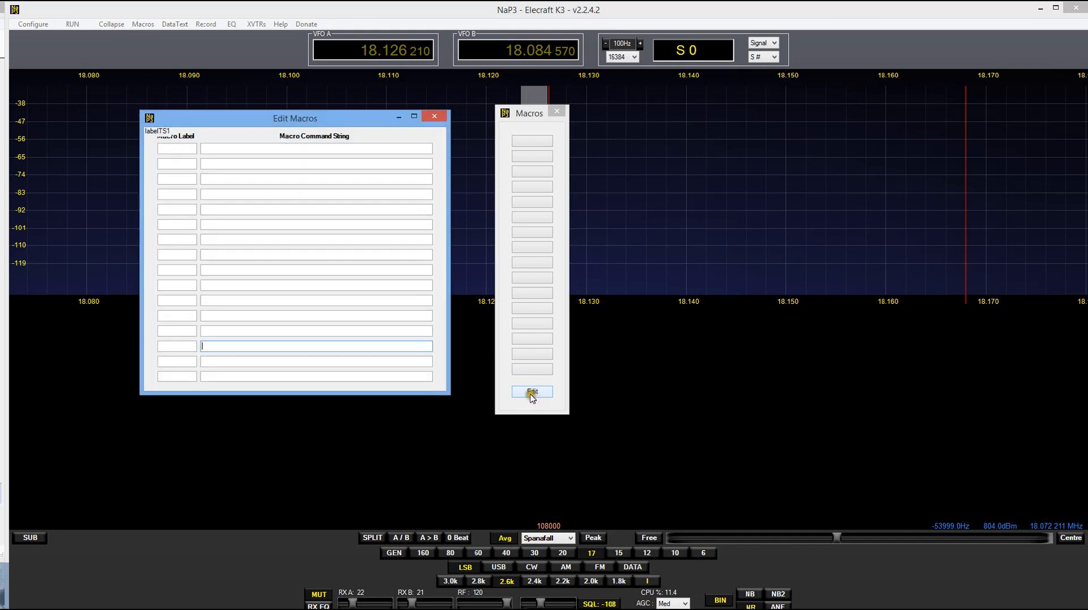
pyautogui.click(210, 148)
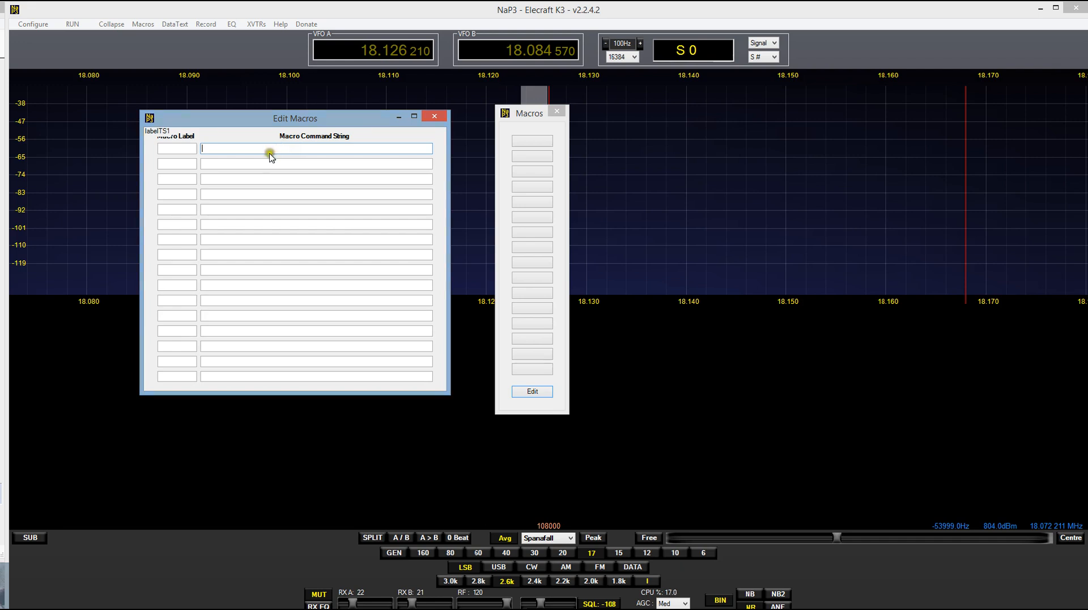
pyautogui.click(210, 153)
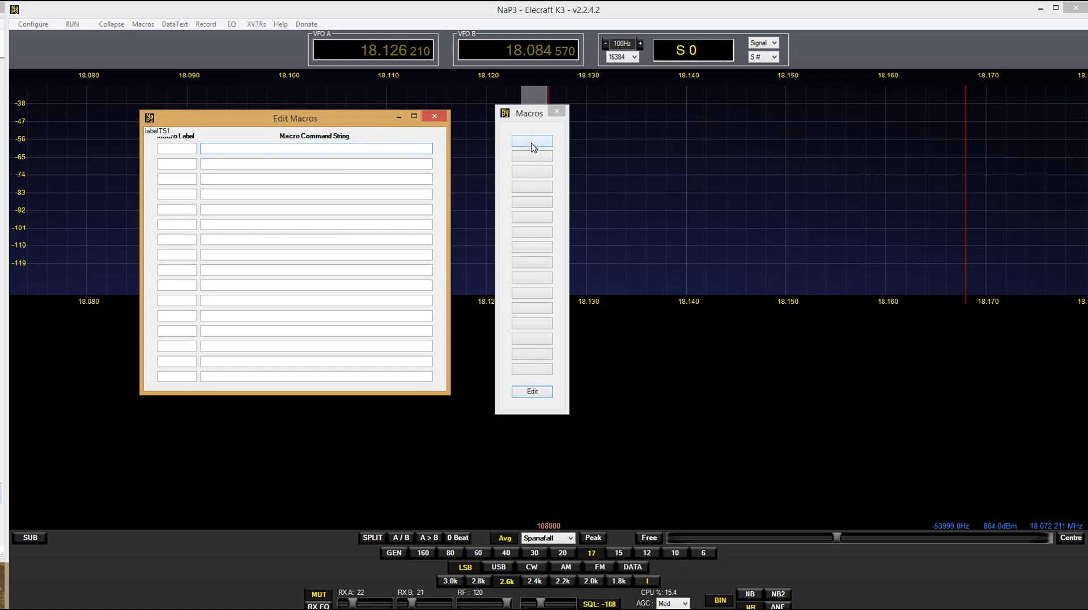
pyautogui.click(558, 114)
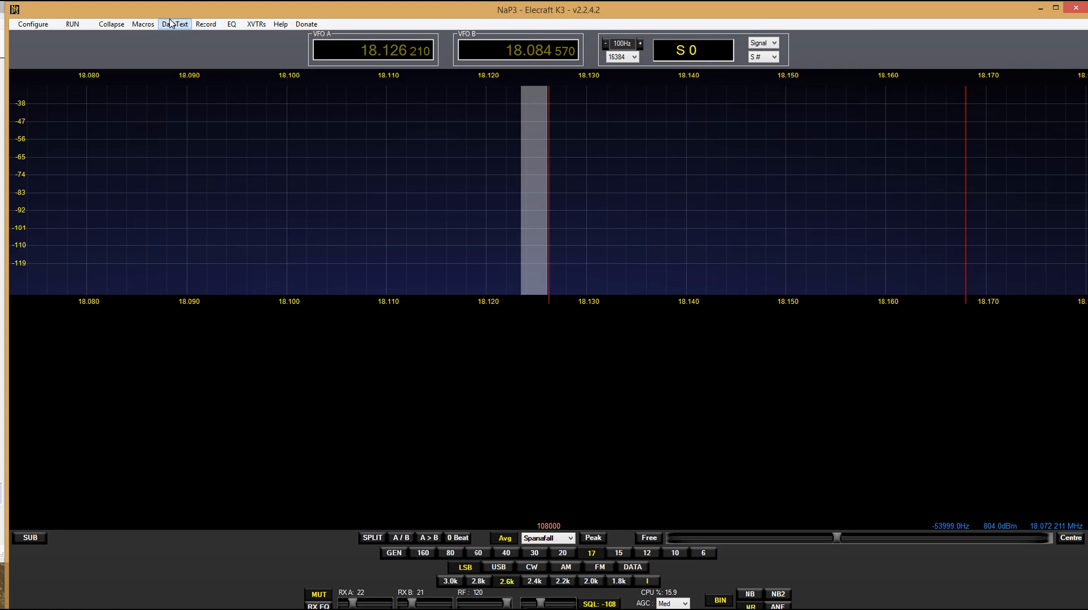
# Look over the Record/Playback Controls for span recording and RX audio, and close them
pyautogui.click(209, 24)
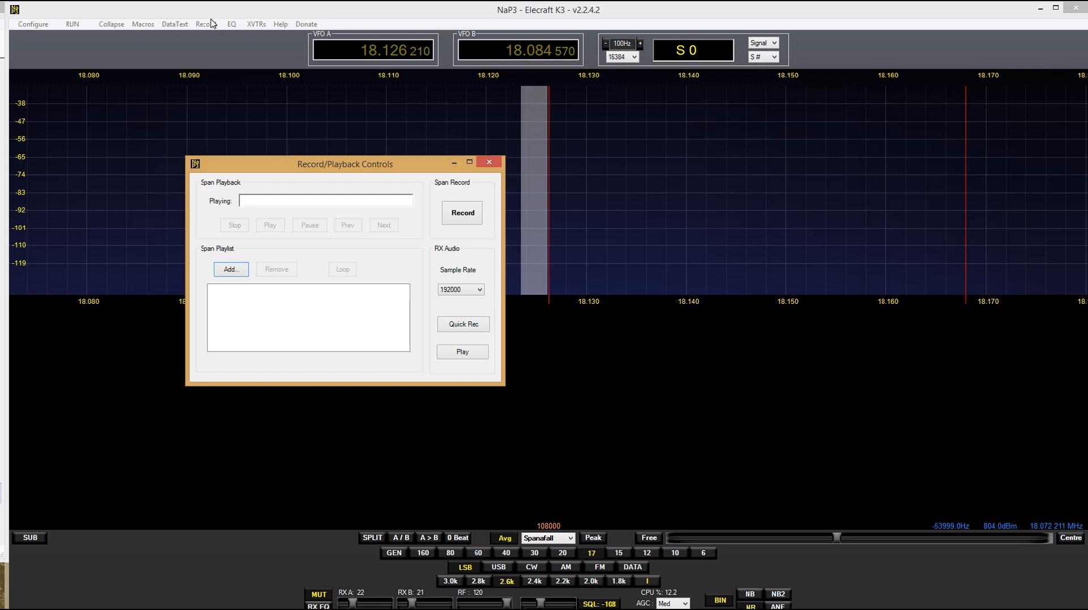
pyautogui.click(489, 162)
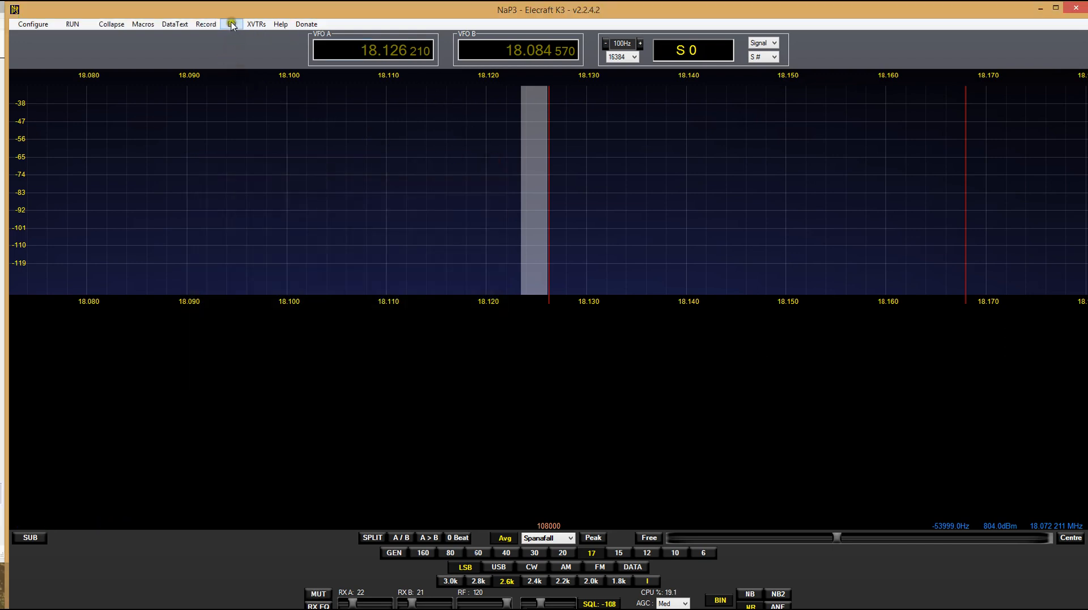
# Look over the receive equalizer's 3-band and 10-band options and close the equalizer settings
pyautogui.click(232, 24)
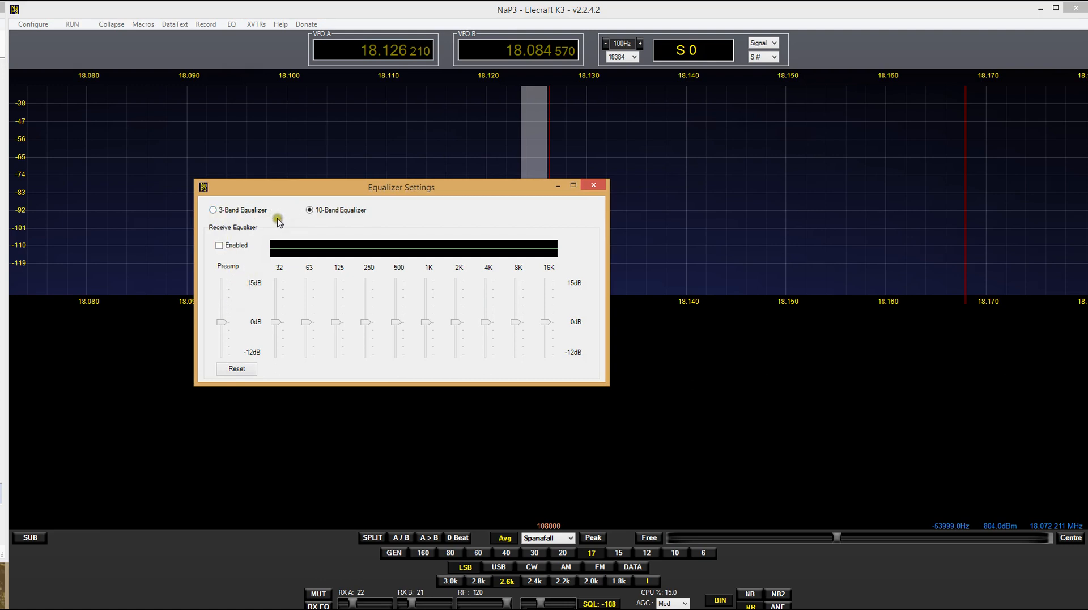
pyautogui.click(213, 211)
pyautogui.click(594, 185)
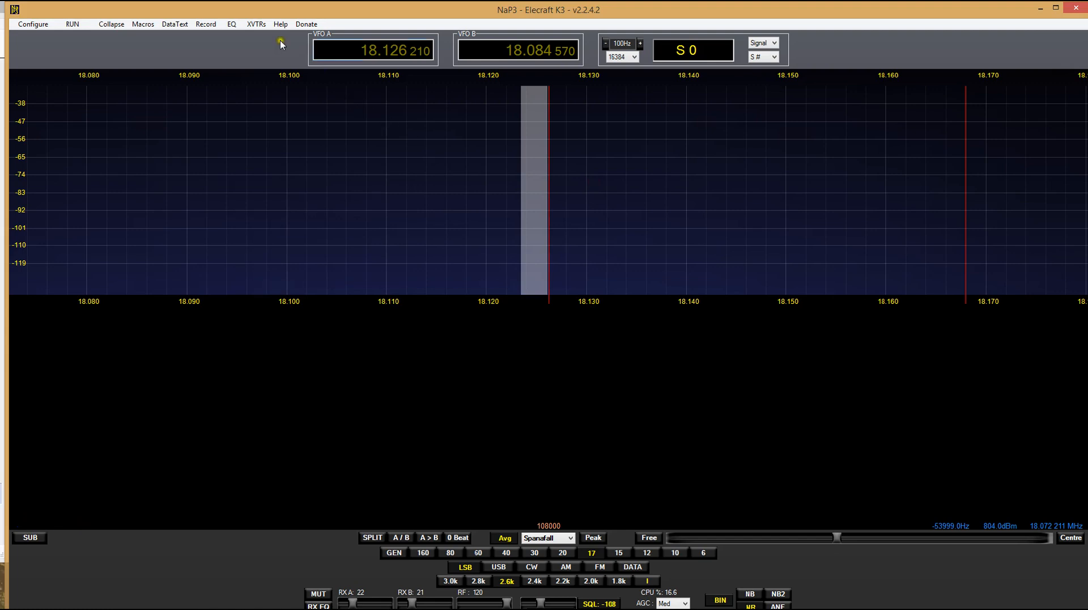
# Look over the transverter band table in the XVTR setup and close it
pyautogui.click(256, 24)
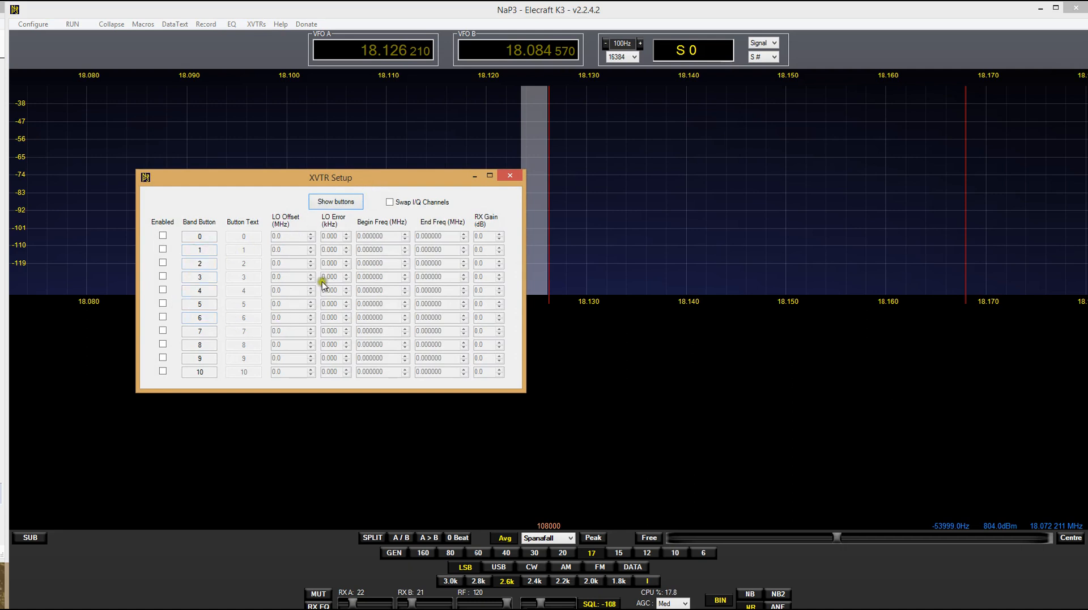
pyautogui.click(348, 277)
pyautogui.click(510, 177)
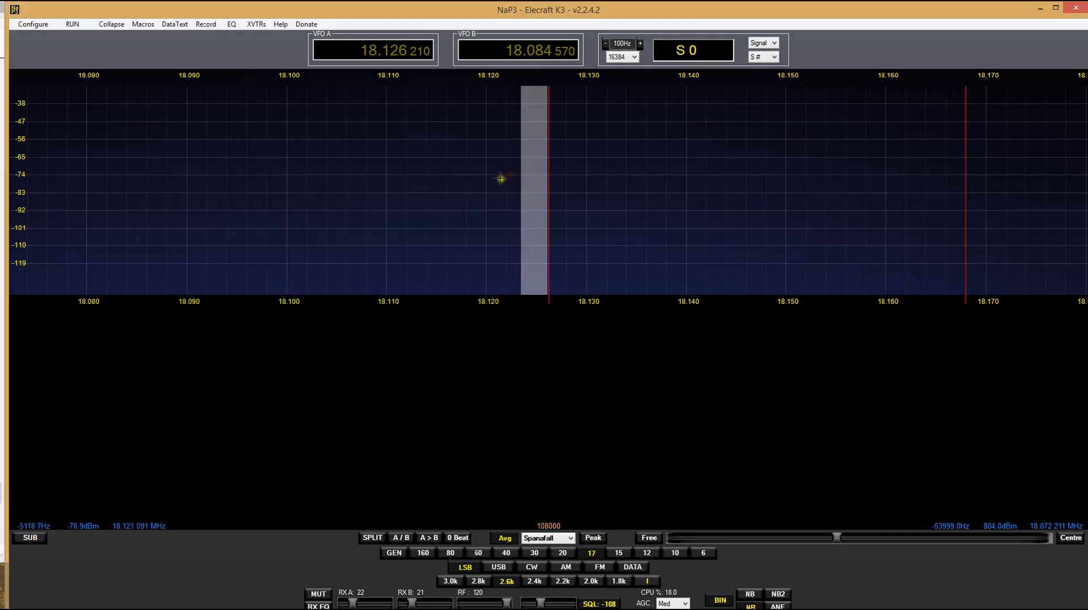
# Open the NaP3 help contents, look over the Sound Card Setup and FUNcube DPP topics, and close the help
pyautogui.click(276, 25)
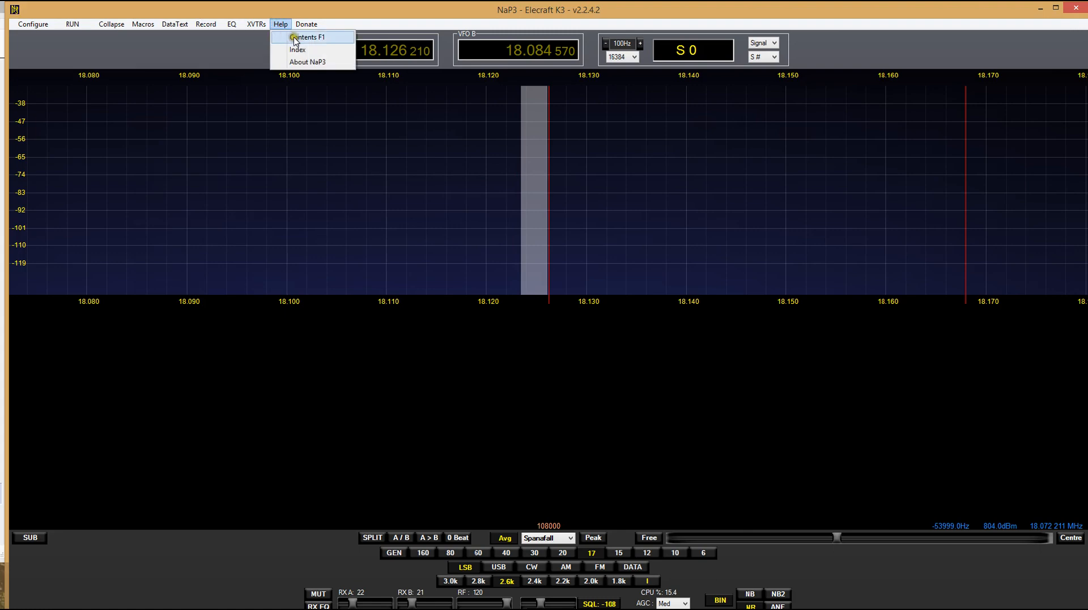
pyautogui.click(282, 35)
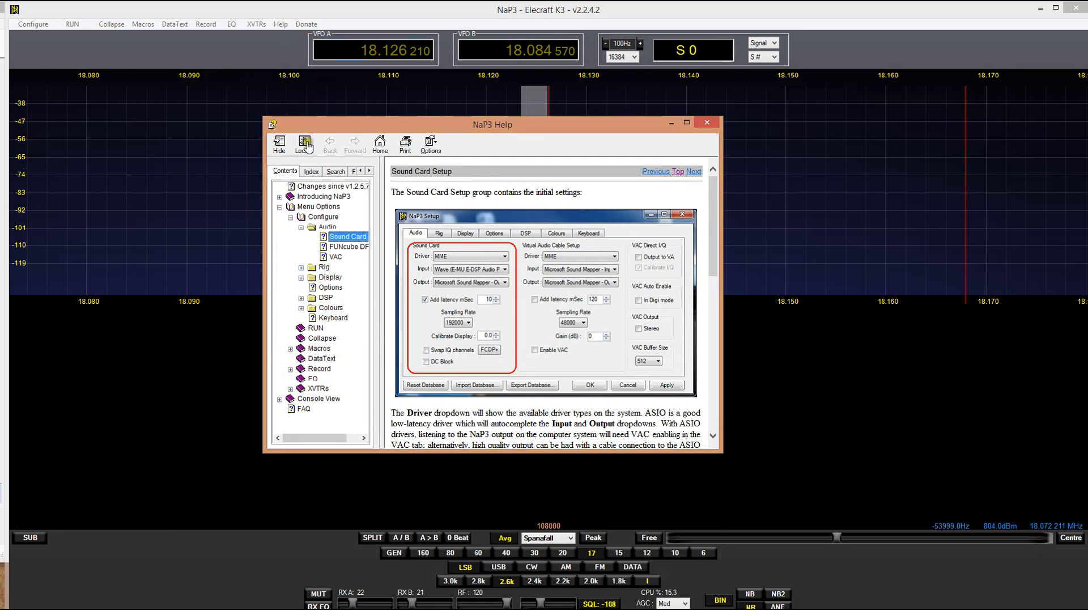
pyautogui.click(331, 249)
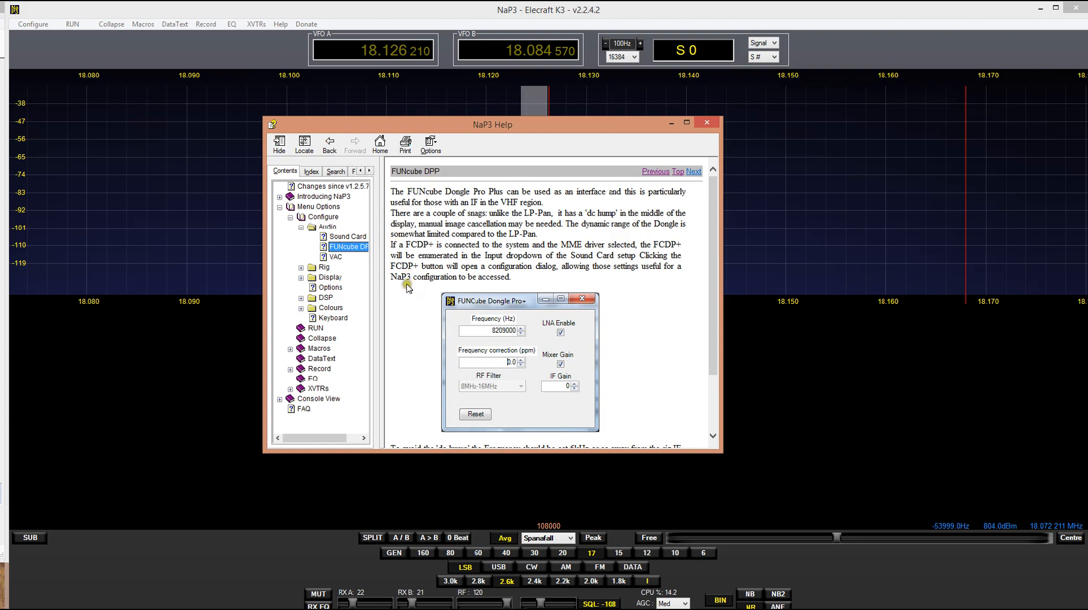
pyautogui.click(708, 122)
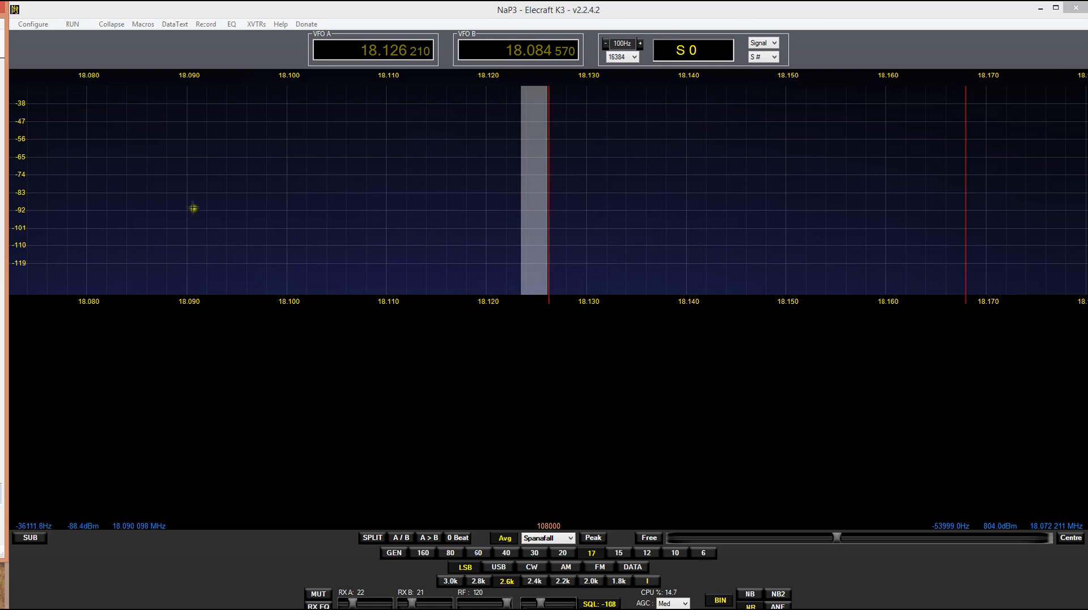
# Start the receiver and mute its audio
pyautogui.click(71, 24)
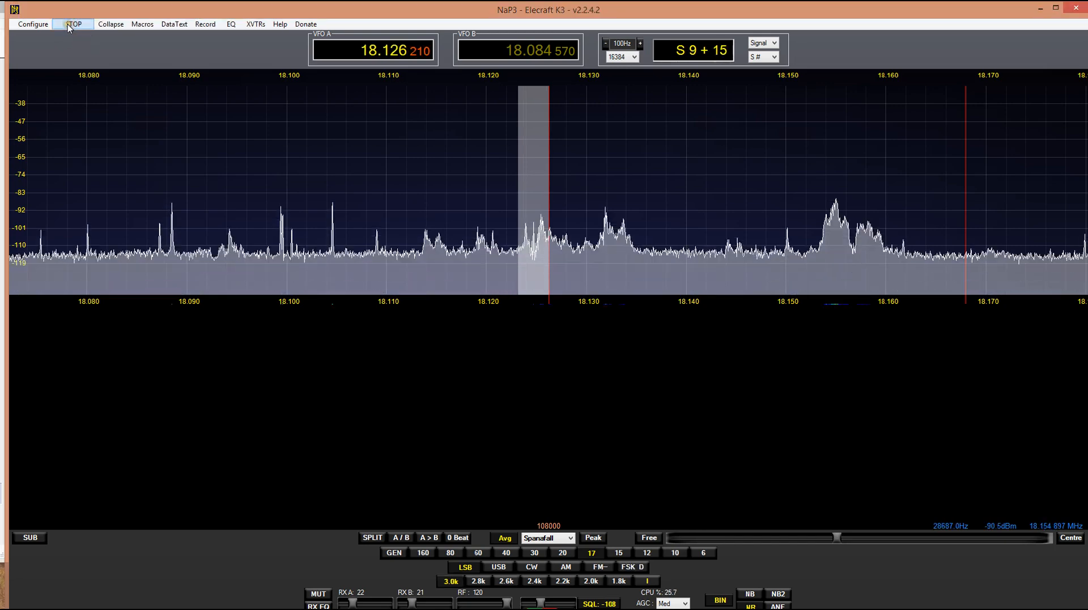
pyautogui.click(319, 593)
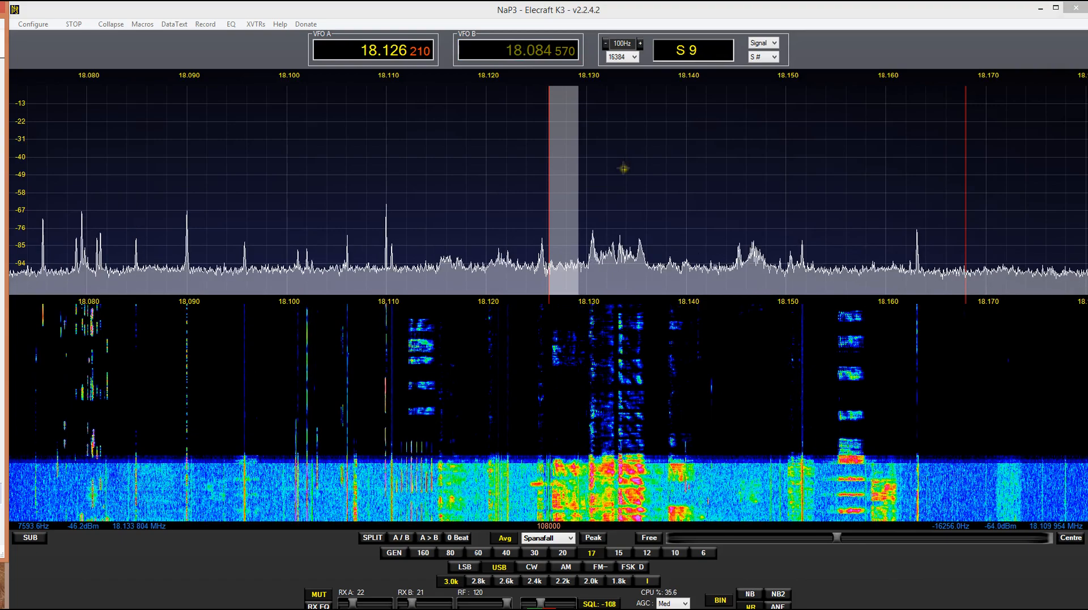
# Tune VFO A in 100 Hz steps up to 18.129.300 and back down to 18.128.800
pyautogui.click(624, 178)
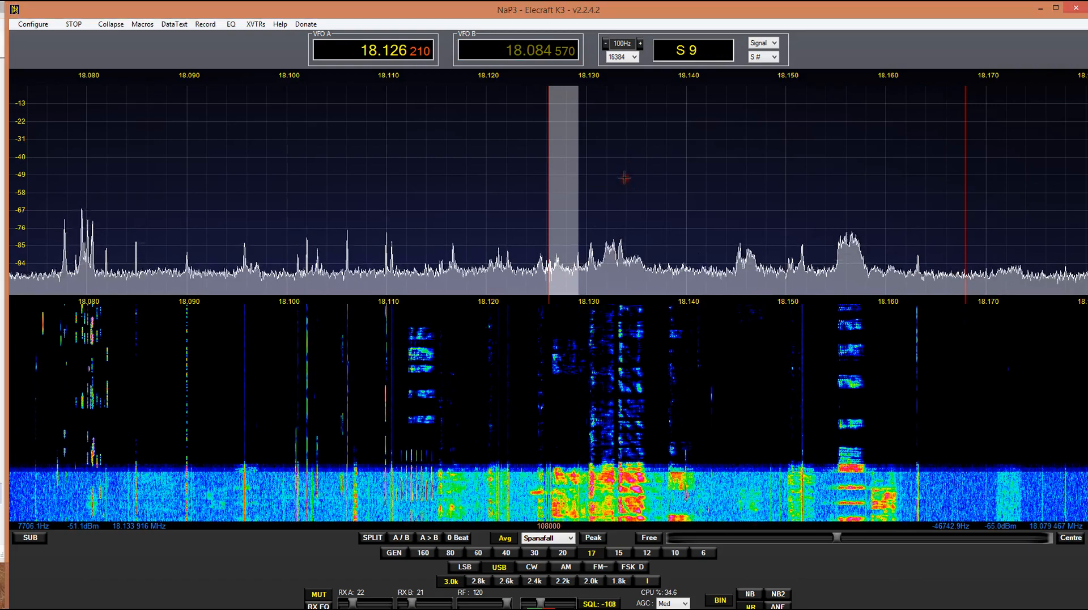
pyautogui.scroll(20, 624, 178)
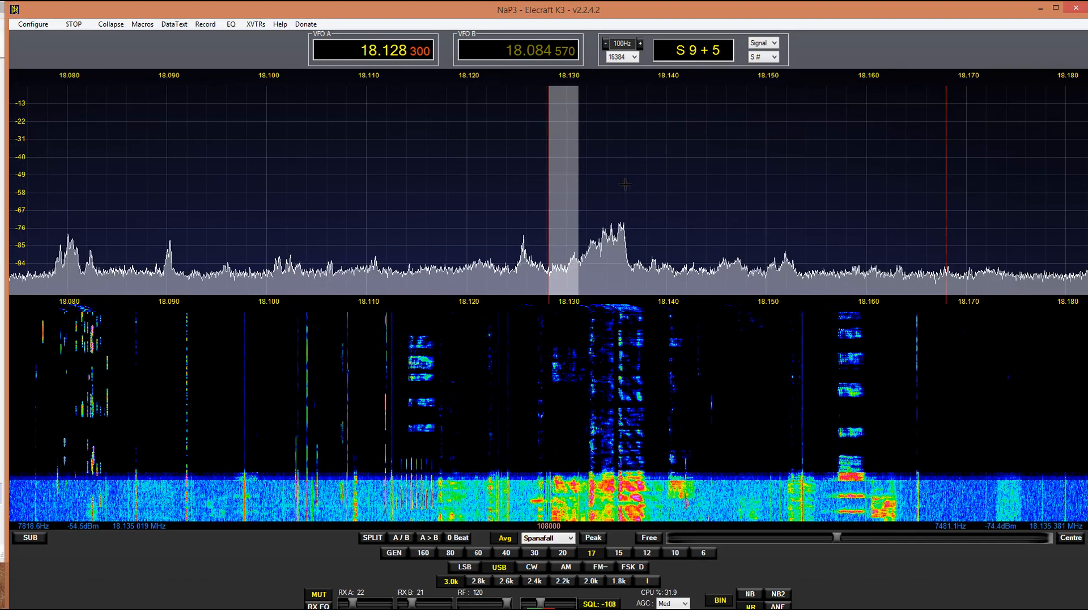
pyautogui.scroll(10, 625, 184)
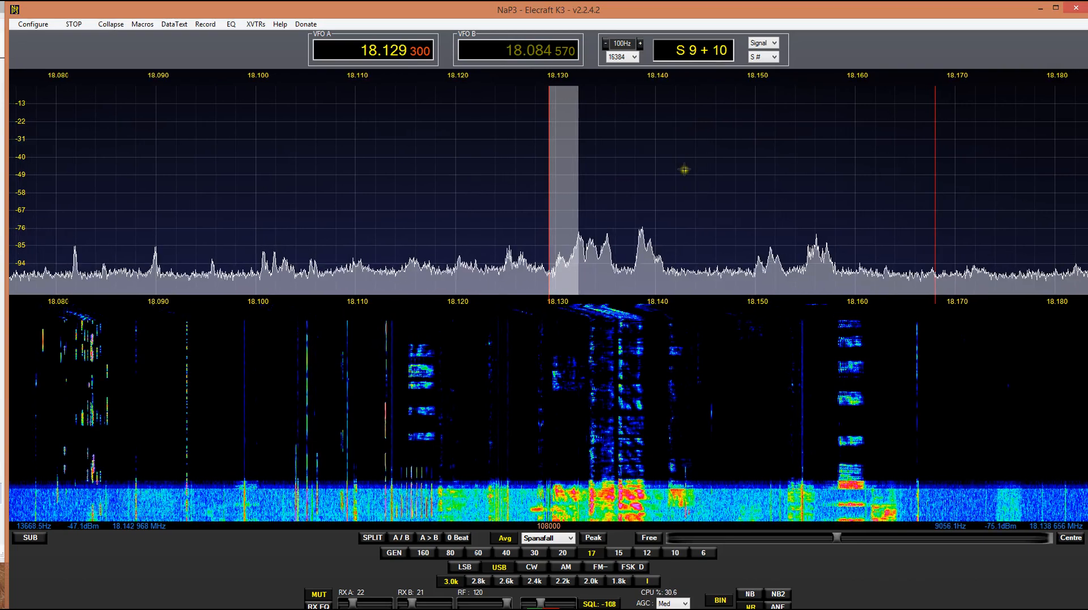
pyautogui.scroll(-5, 685, 169)
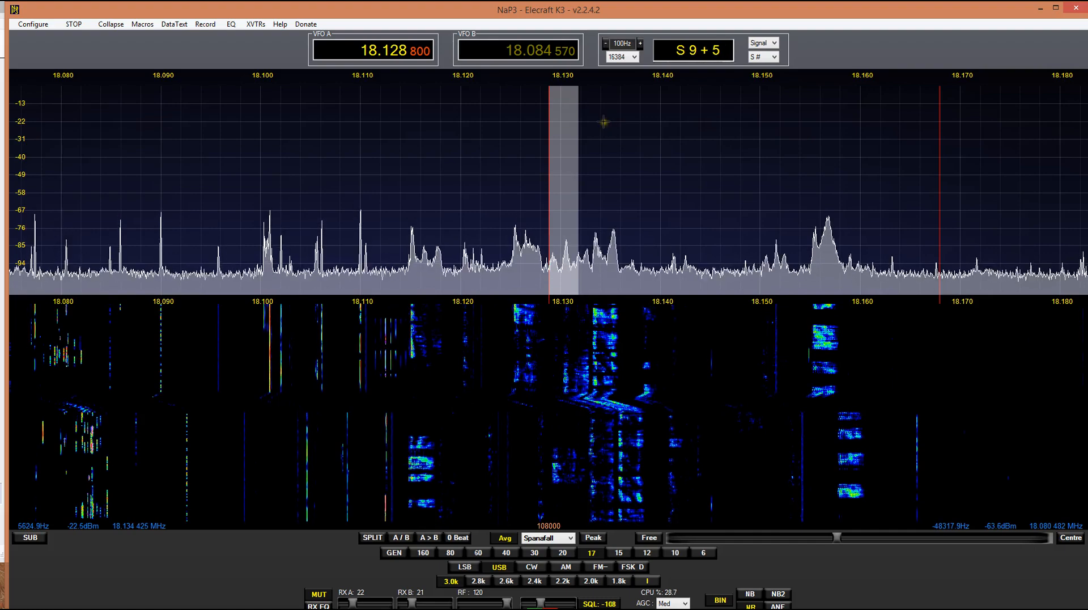
# Look over the available spectrum sample sizes from 4096 to 131072 and keep 16384
pyautogui.click(634, 58)
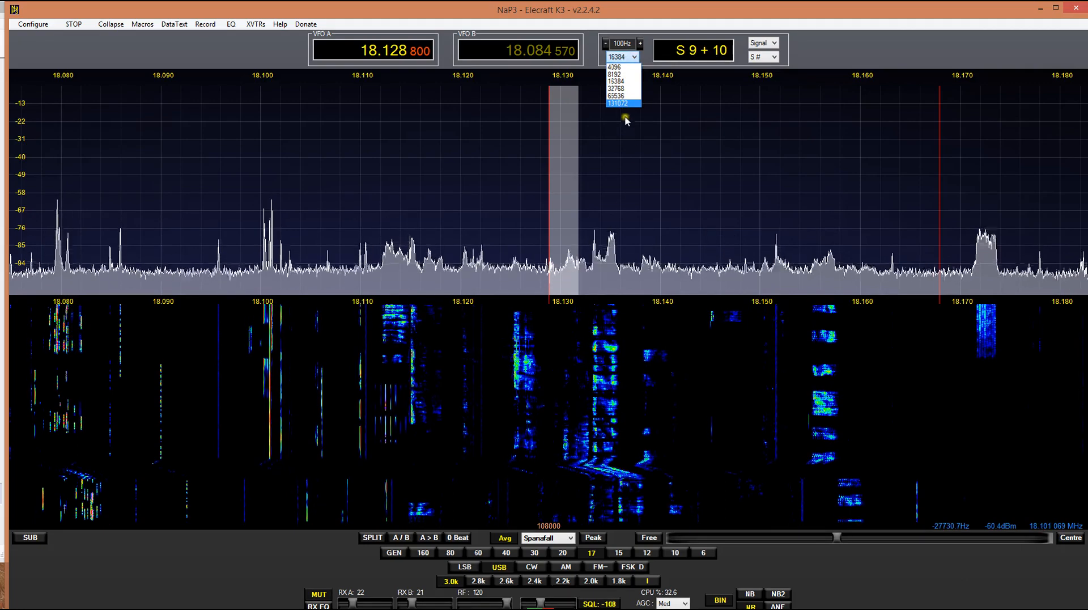
pyautogui.click(622, 81)
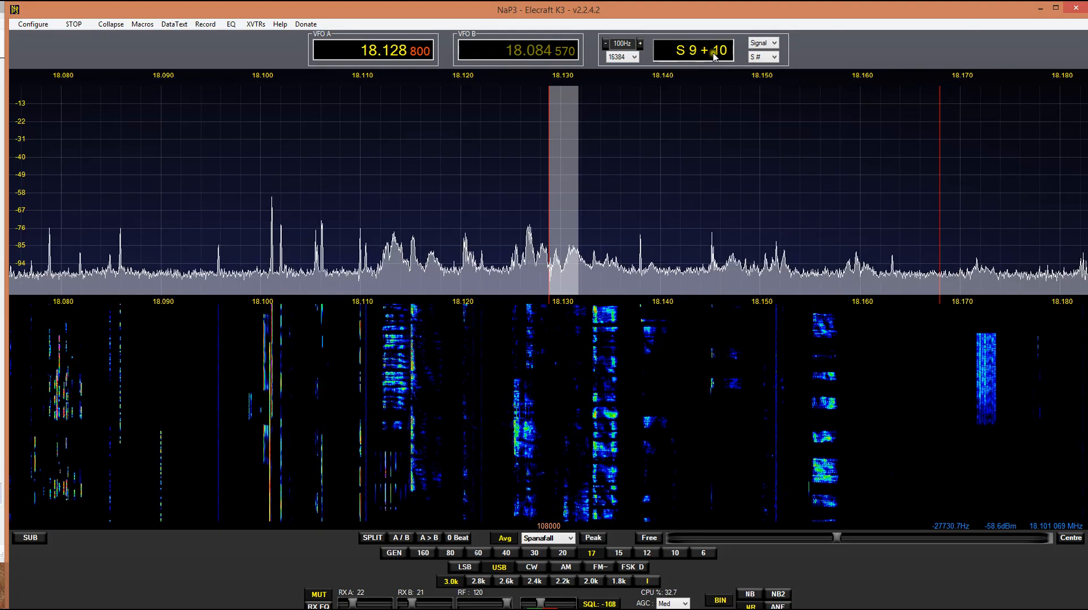
# Try the LED and Edge styles for the signal meter and return it to the S # readout
pyautogui.click(776, 57)
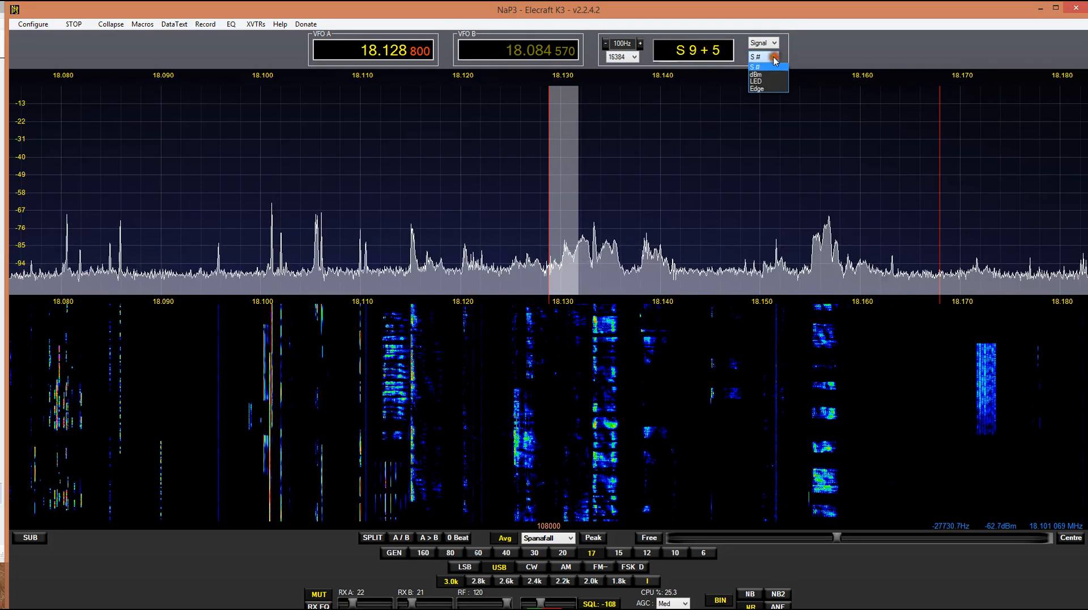
pyautogui.click(756, 81)
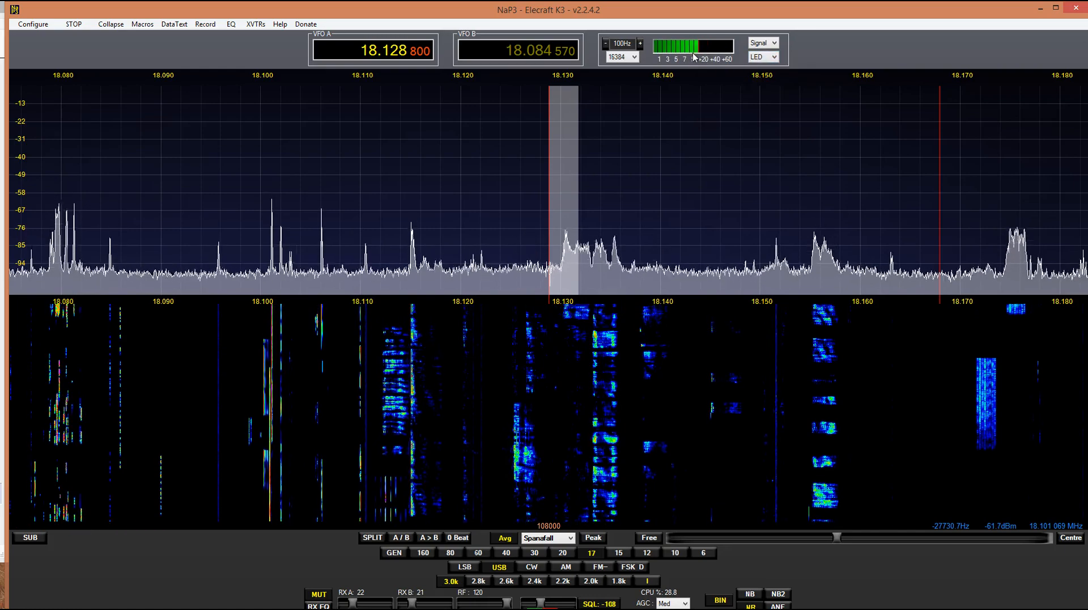
pyautogui.click(771, 57)
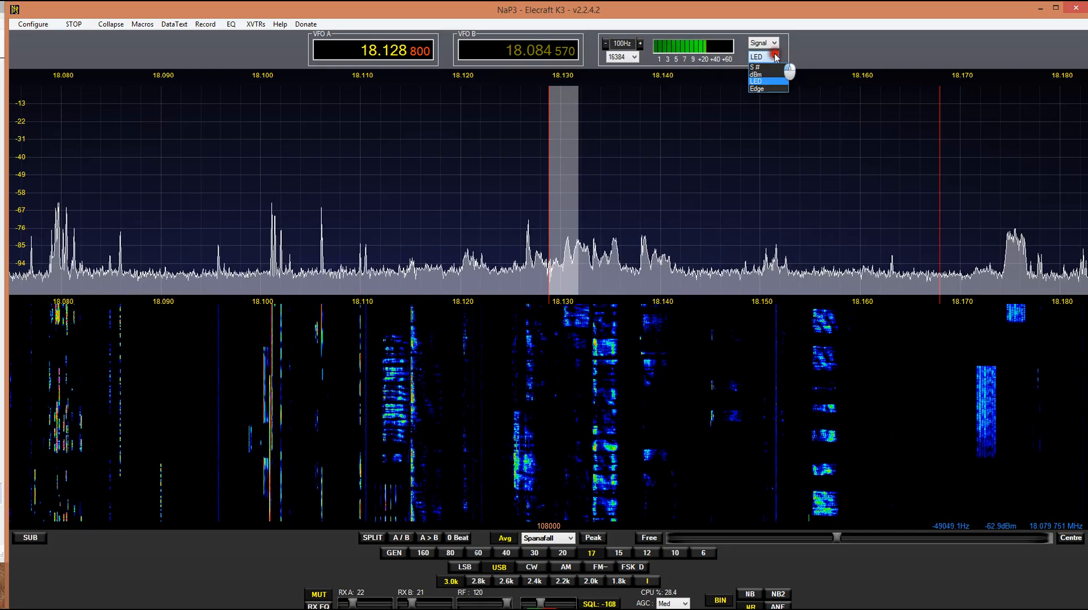
pyautogui.click(763, 89)
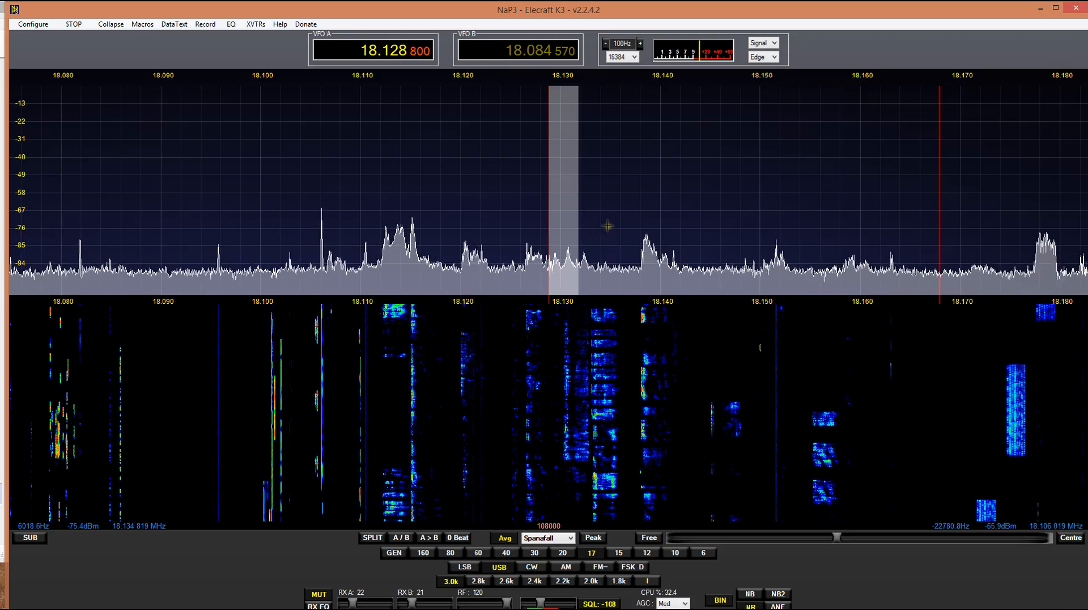
pyautogui.click(774, 57)
pyautogui.click(756, 65)
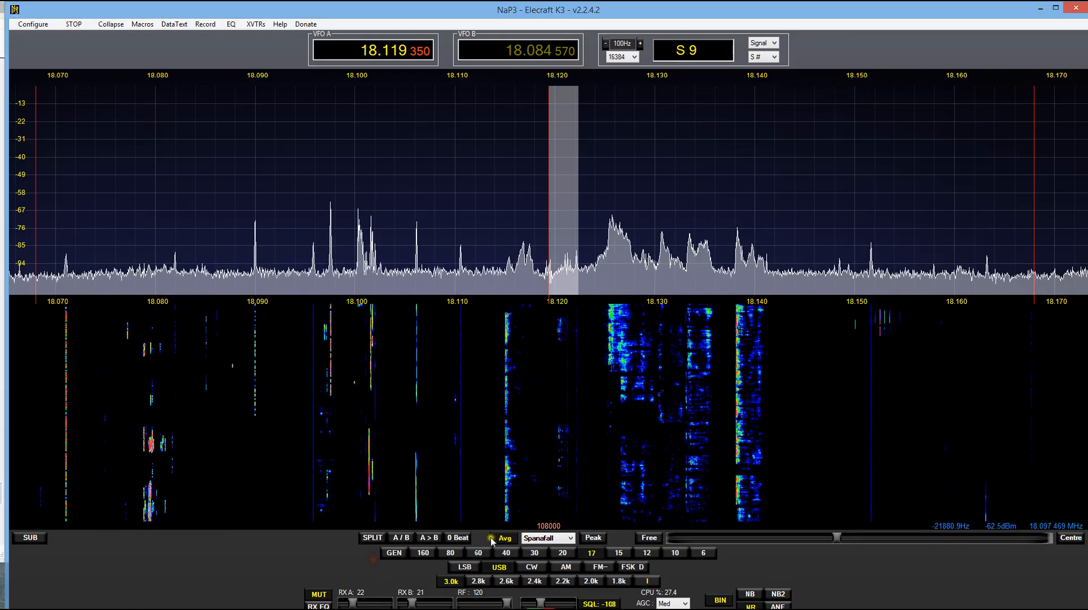
# Shift the spectrum grid levels by 10 dB and restore them so that the scale starts at -13
pyautogui.scroll(-3, 506, 545)
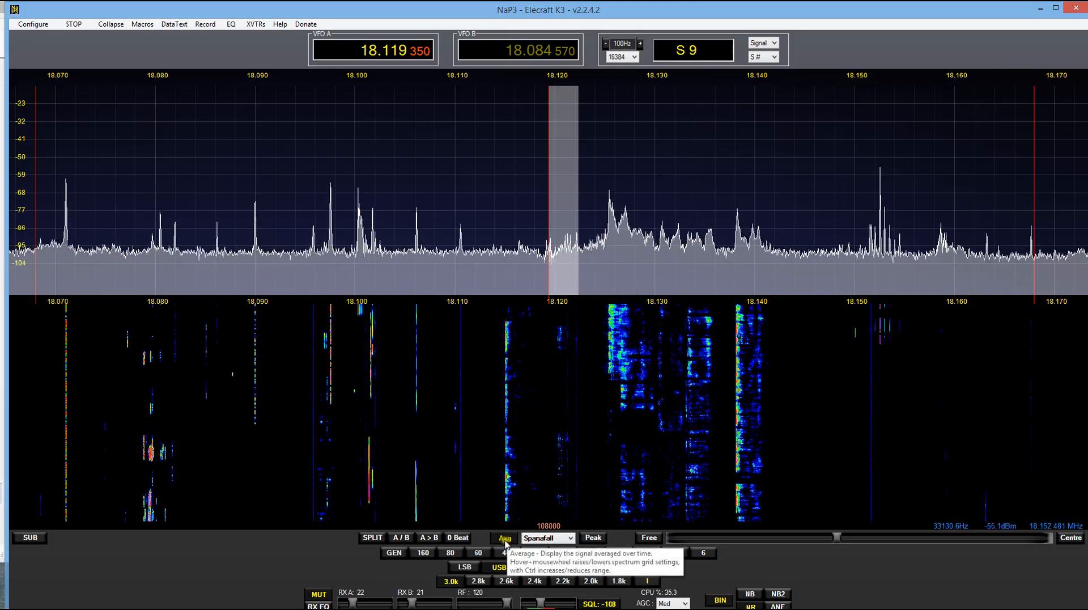
pyautogui.scroll(3, 506, 544)
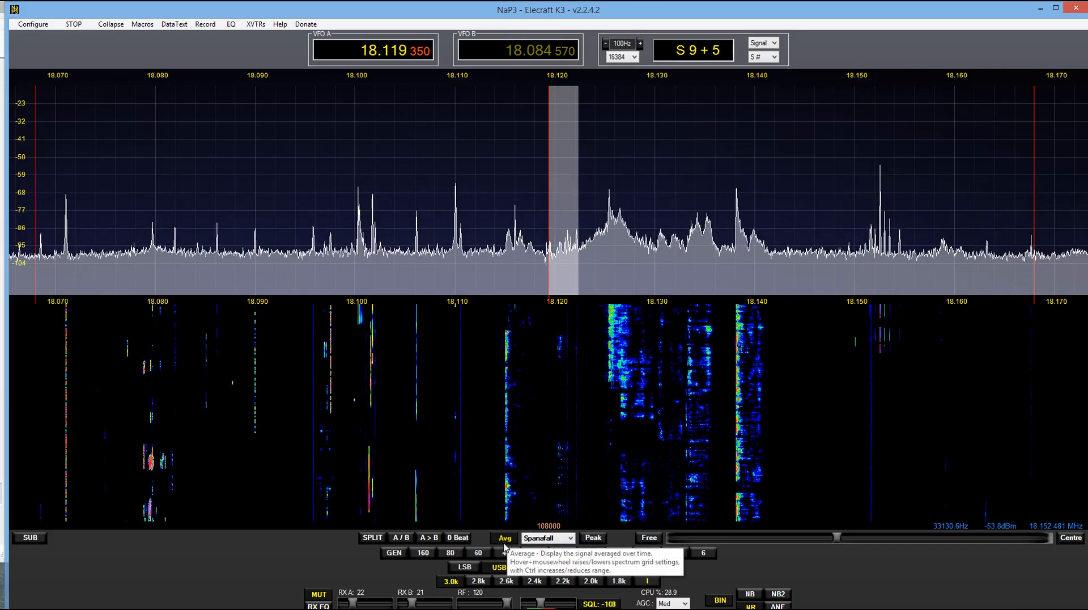
pyautogui.scroll(2, 503, 543)
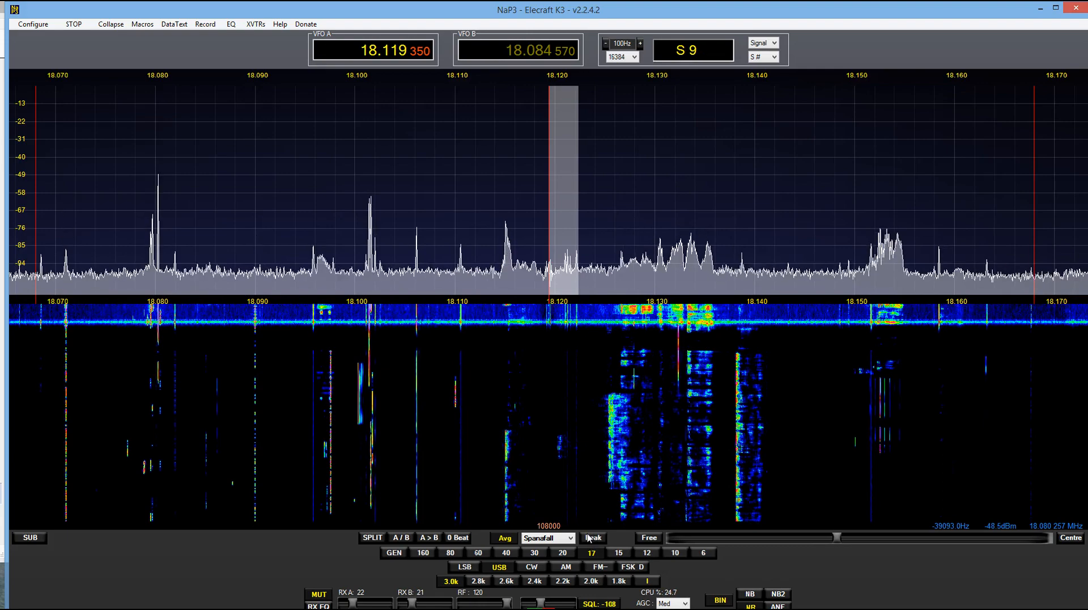
# Widen the displayed span to 192000 Hz and narrow it again to 110000 Hz
pyautogui.click(838, 537)
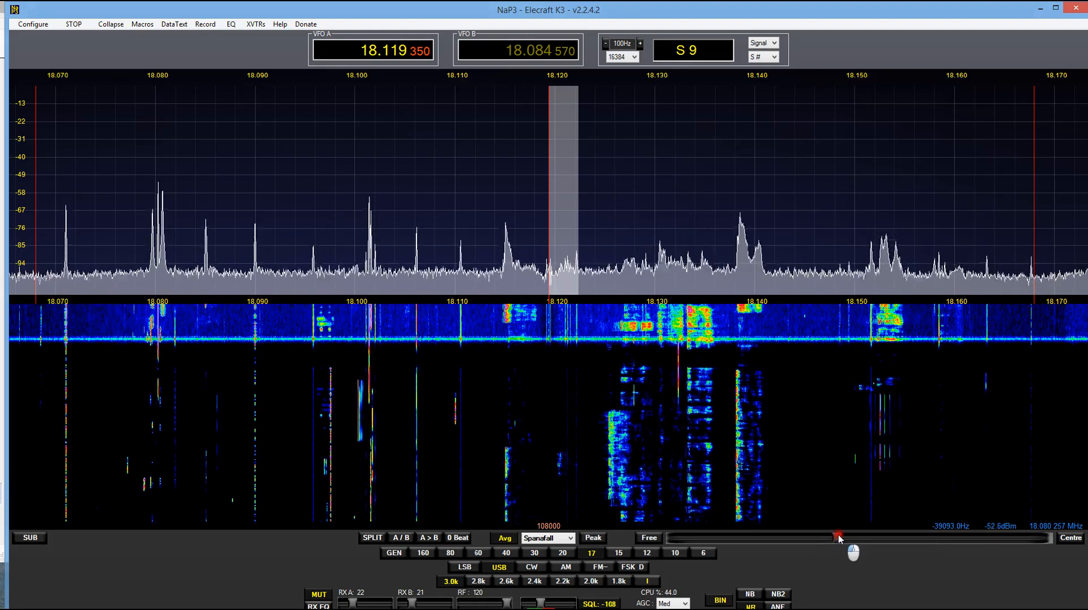
pyautogui.moveTo(838, 537); pyautogui.dragTo(663, 540)
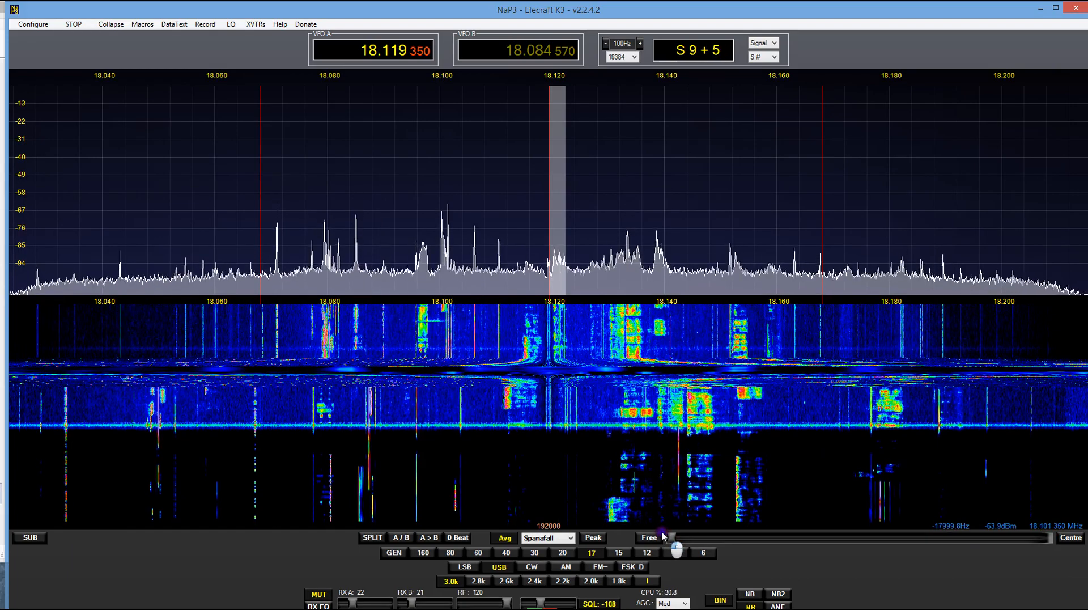
pyautogui.moveTo(664, 536); pyautogui.dragTo(833, 544)
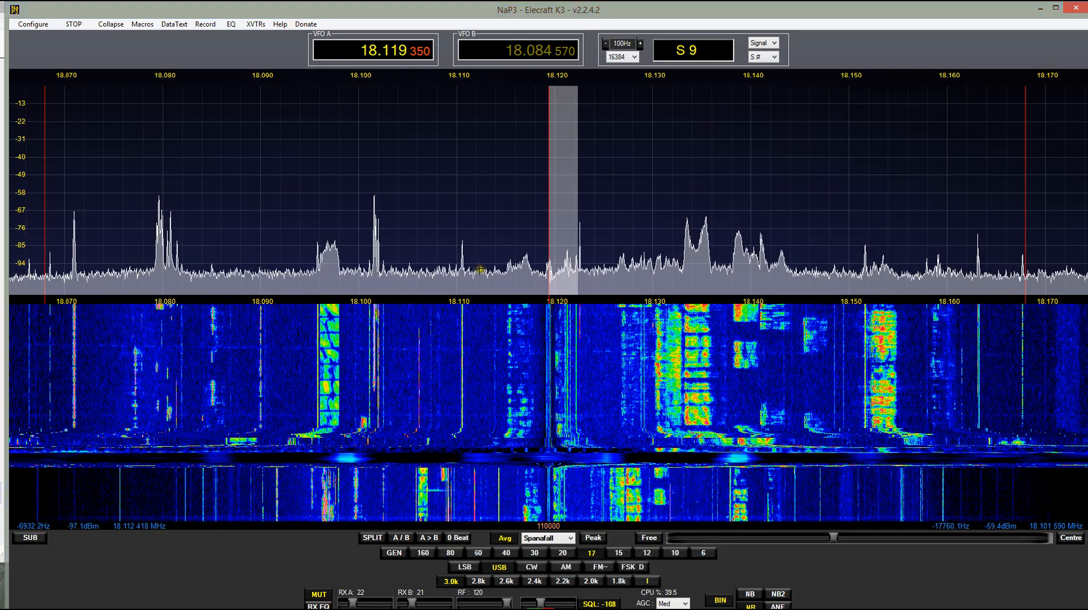
# Compare the spectrum without averaging and with peak hold, leaving averaging on and peak hold off
pyautogui.click(506, 540)
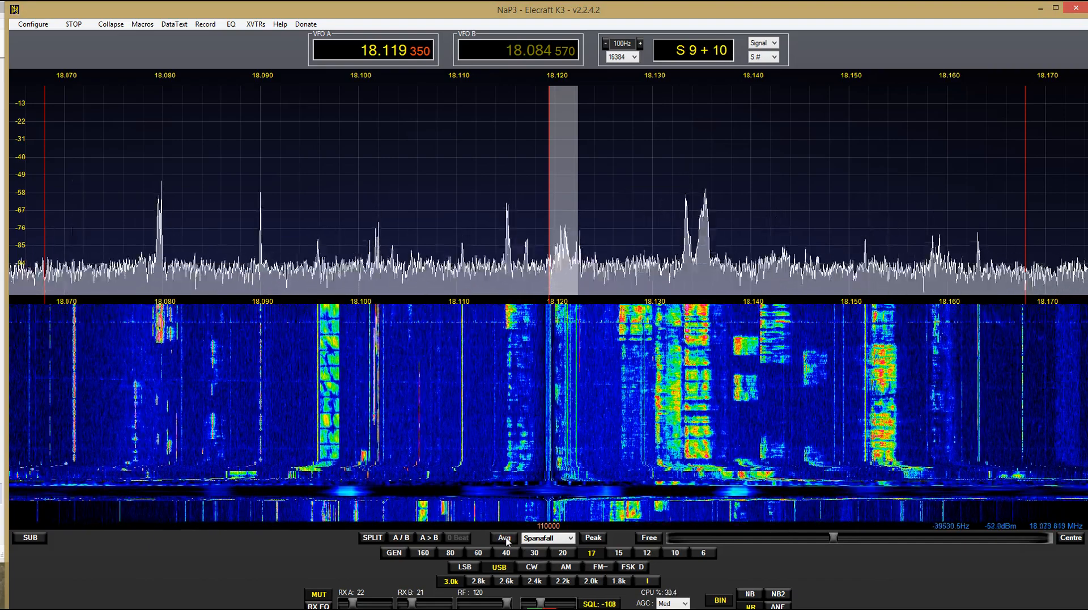
pyautogui.click(504, 538)
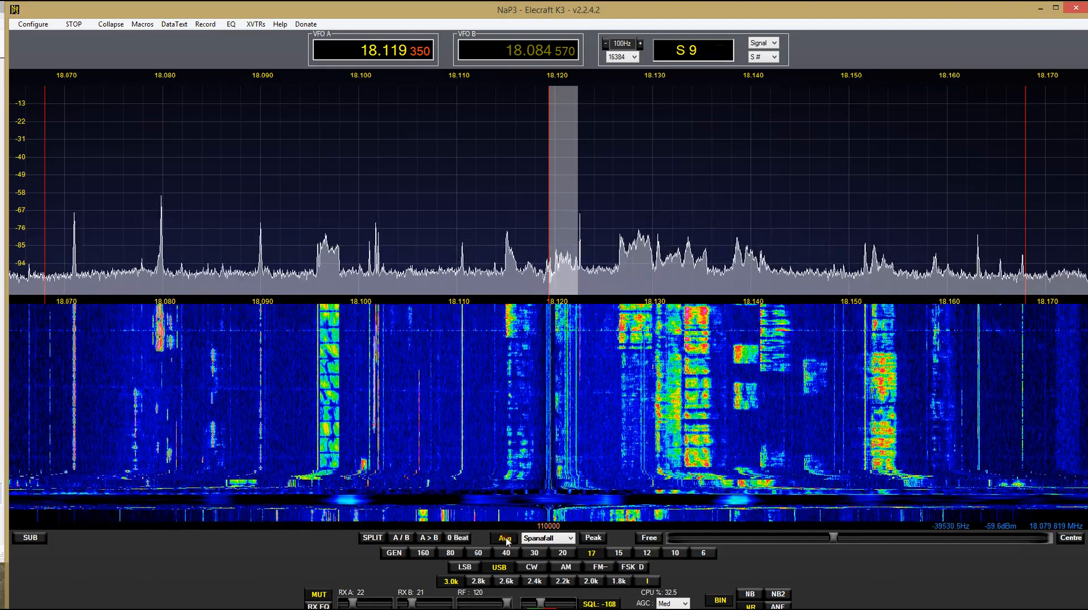
pyautogui.click(506, 539)
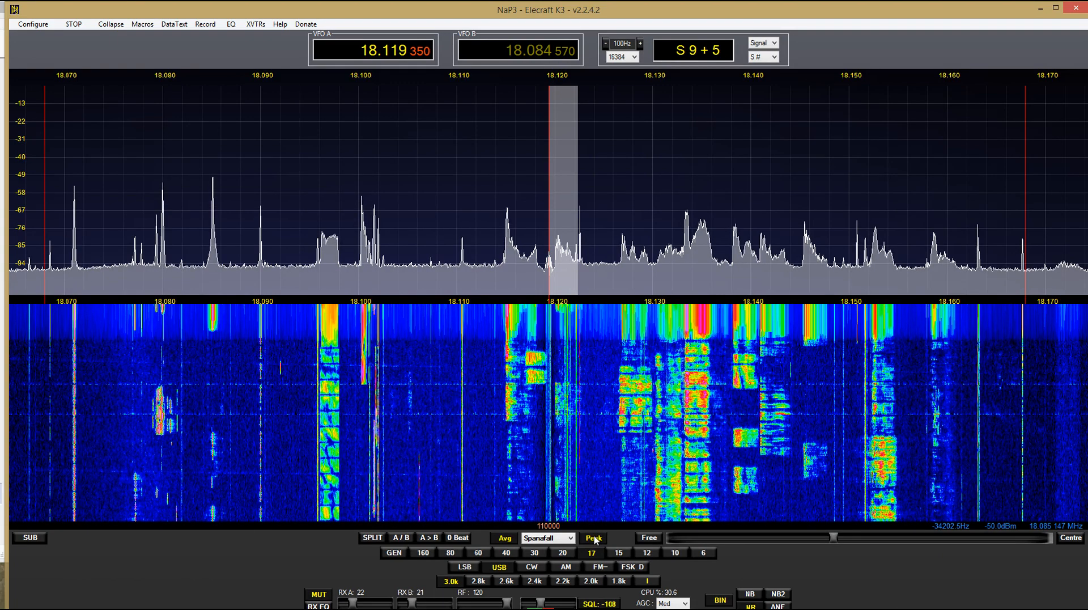
pyautogui.click(594, 538)
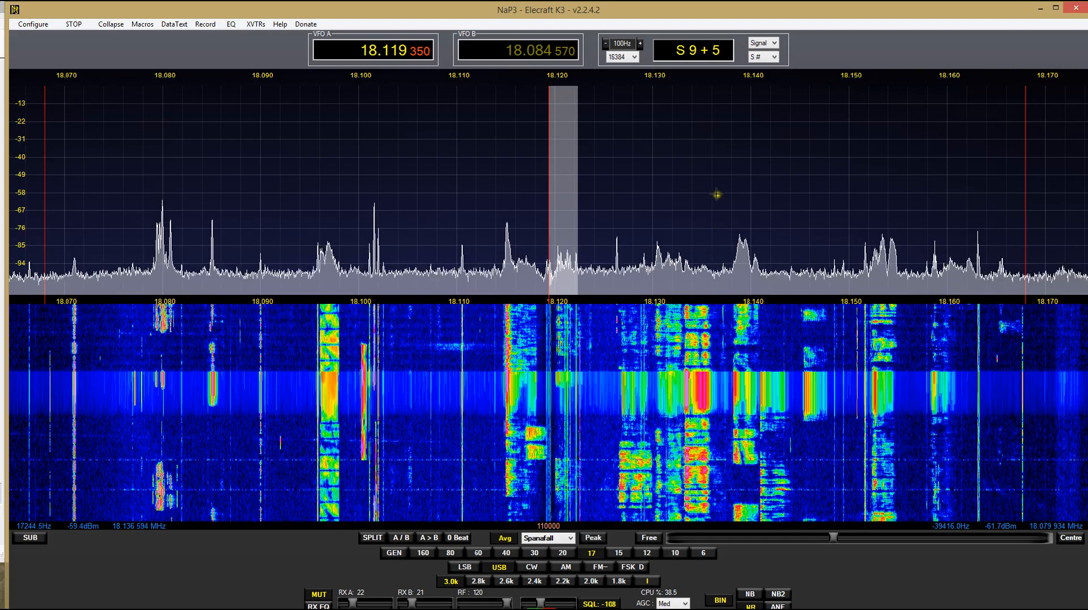
# Tune VFO A to 18.117.290, tune it to 18.120.770 with the display fixed, and set the display back to Free
pyautogui.moveTo(742, 189); pyautogui.dragTo(765, 247)
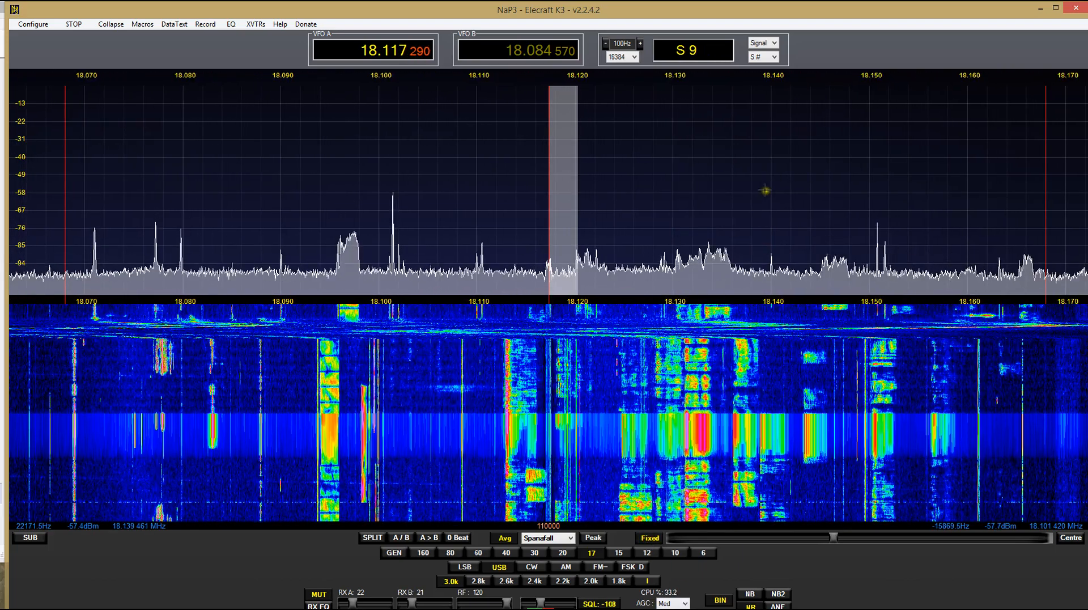
pyautogui.moveTo(767, 187); pyautogui.dragTo(785, 216)
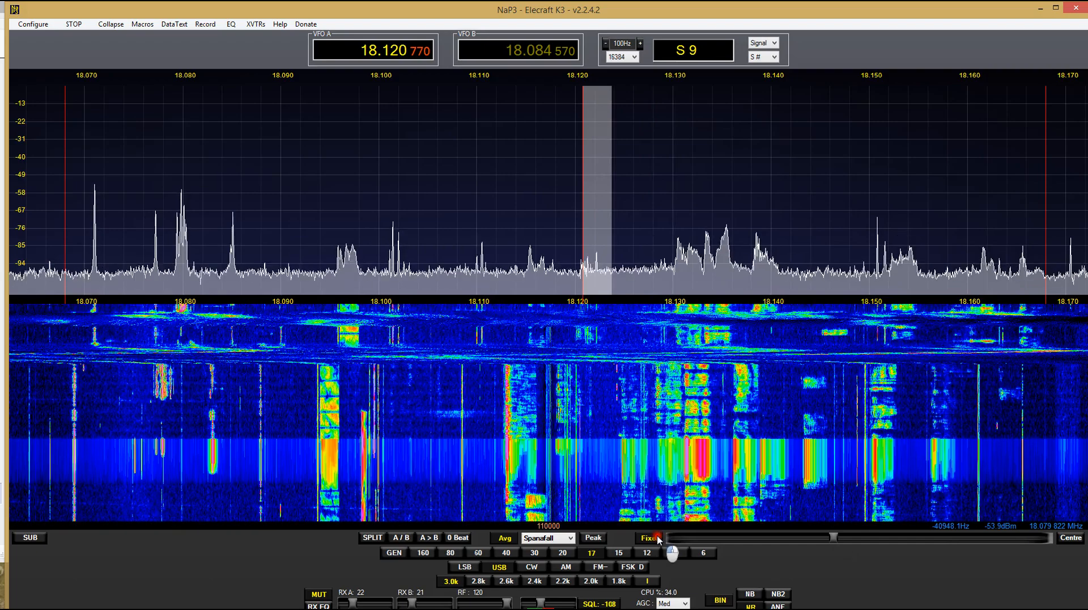
pyautogui.click(657, 538)
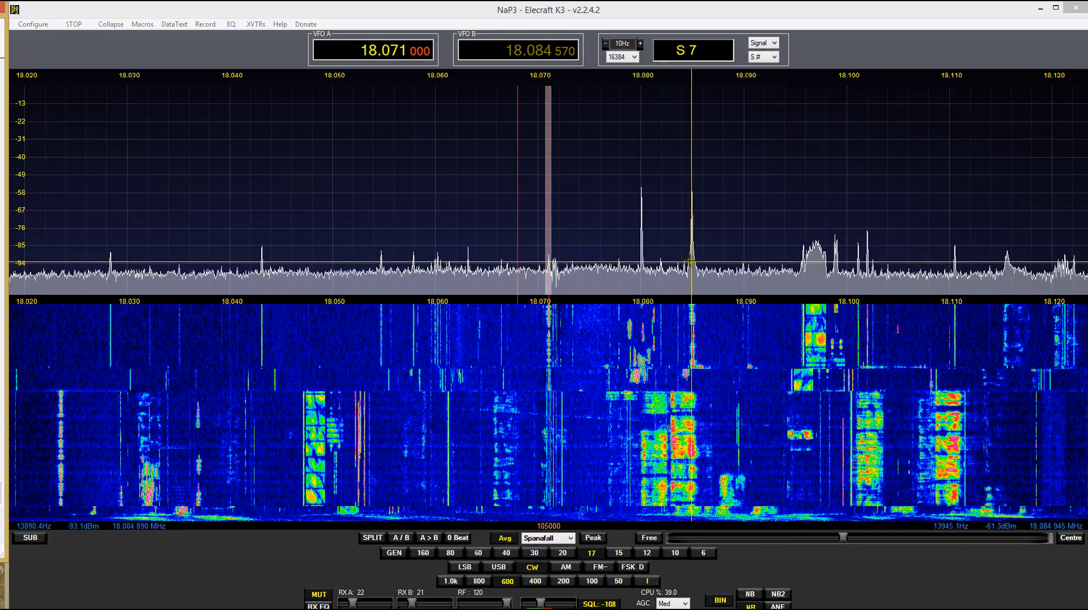
# Tune VFO A directly to CW signals on the spectrum at 18.085.050, 18.080.010 and 18.071.190
pyautogui.click(695, 260)
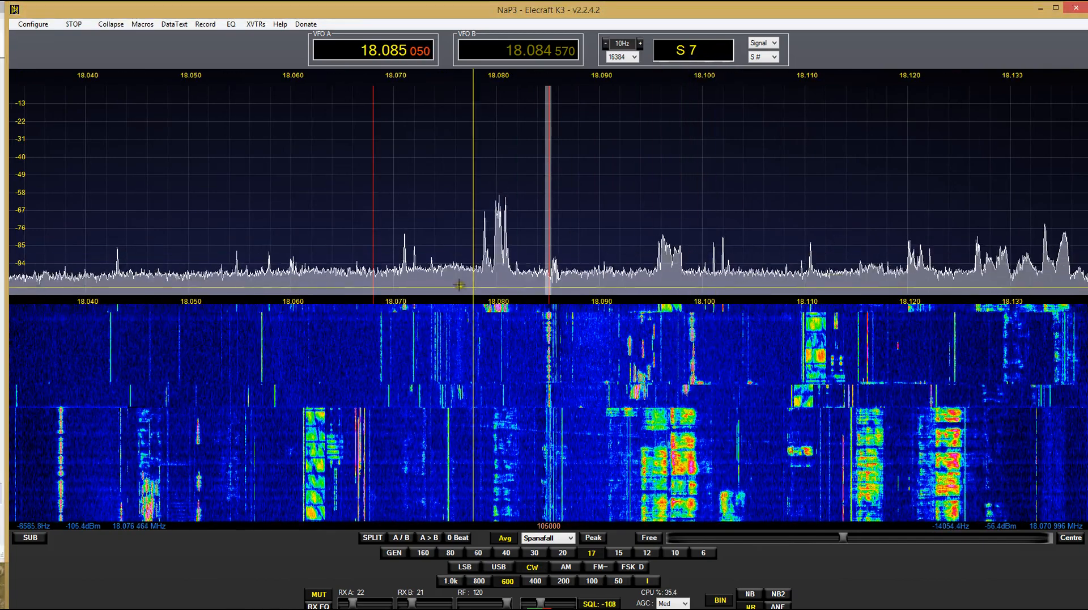
pyautogui.click(497, 257)
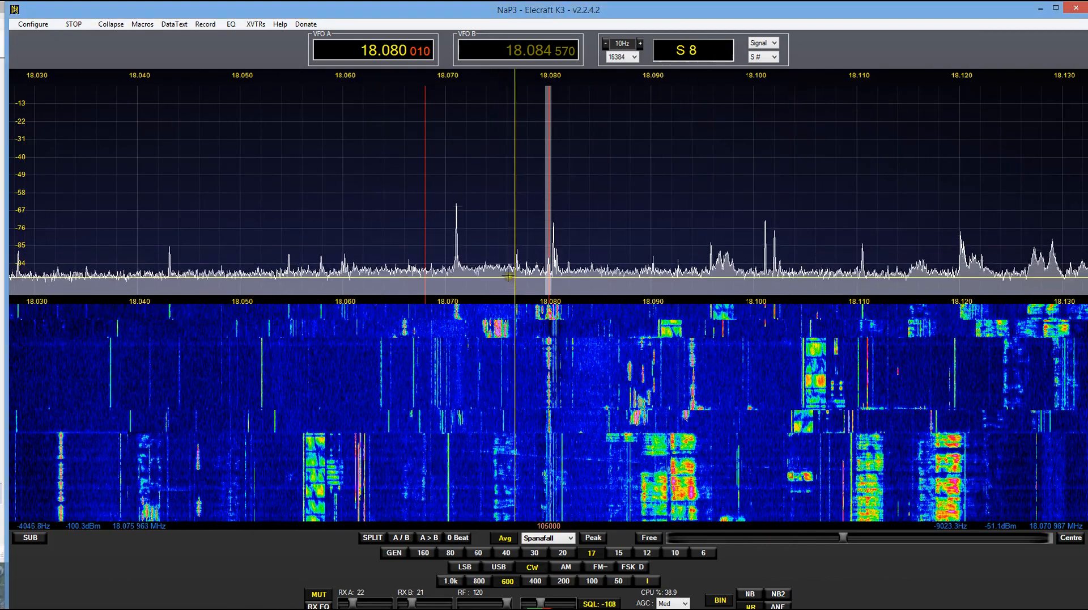
pyautogui.click(459, 265)
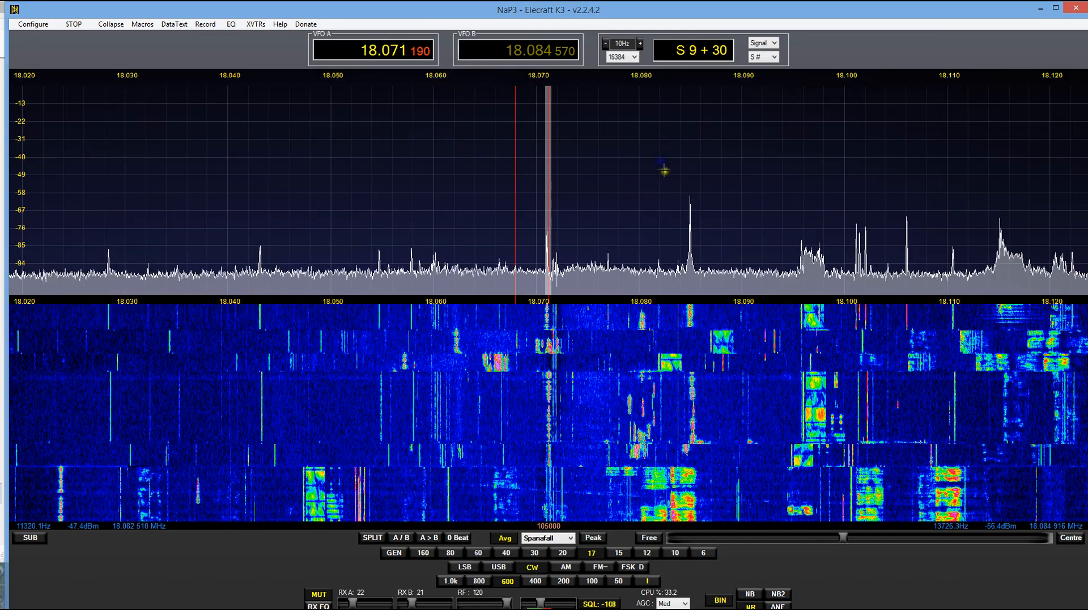
# Slide the spectrum to tune VFO A to 18.071.070, and lower its kHz digit to reach 18.069.070
pyautogui.moveTo(687, 176)
pyautogui.mouseDown()
pyautogui.moveTo(549, 182)
pyautogui.moveTo(692, 182)
pyautogui.moveTo(679, 178)
pyautogui.mouseUp()
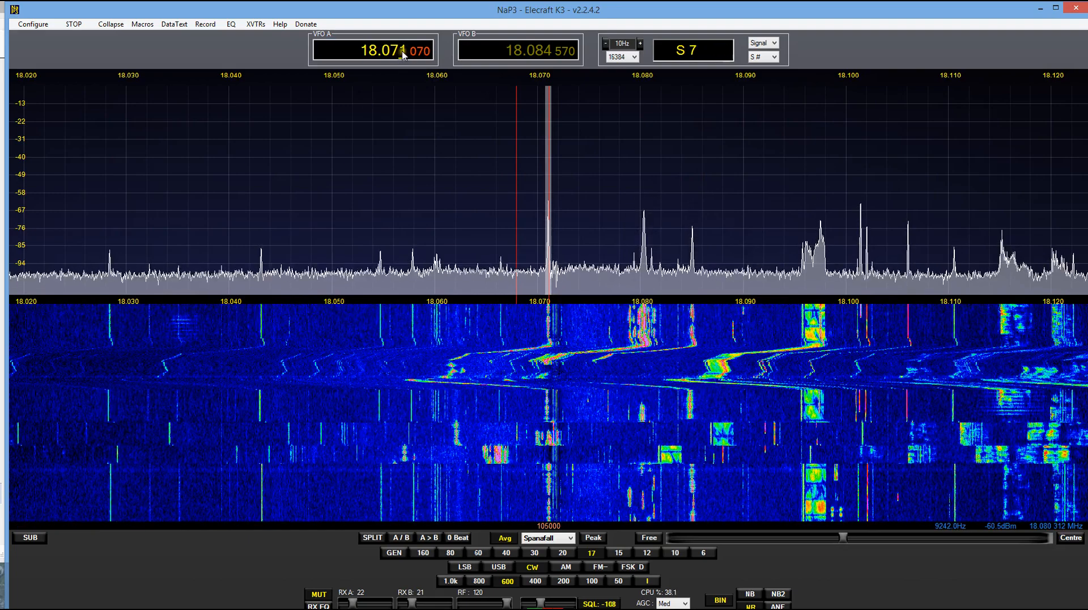
pyautogui.scroll(-1, 404, 55)
pyautogui.scroll(-3, 404, 55)
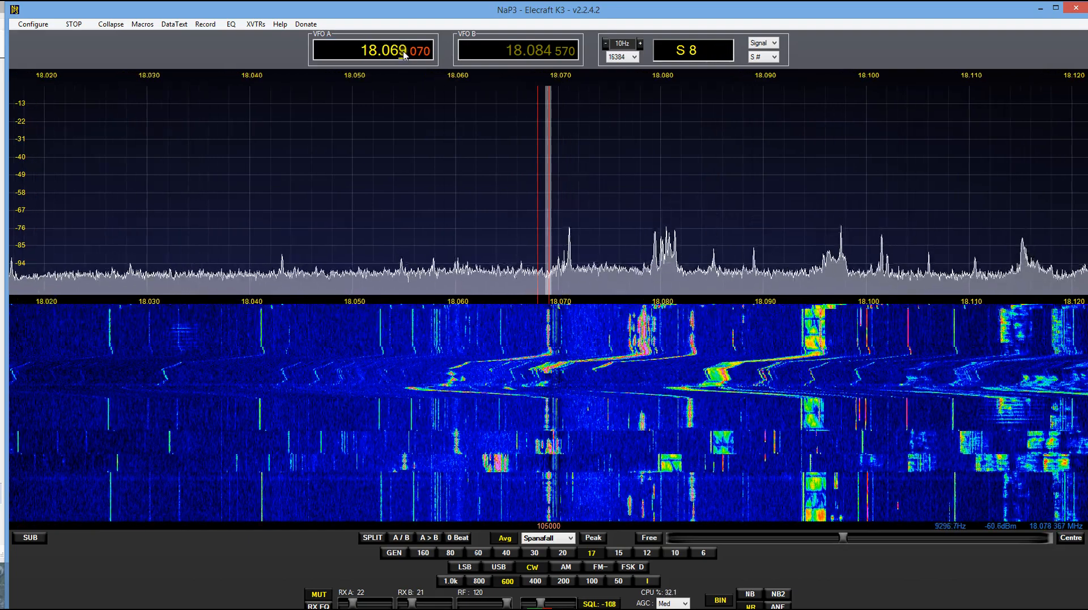
# Tune VFO A by its individual frequency digits to 18.066.070, 18.079.070 and 18.089.070
pyautogui.scroll(-1, 404, 54)
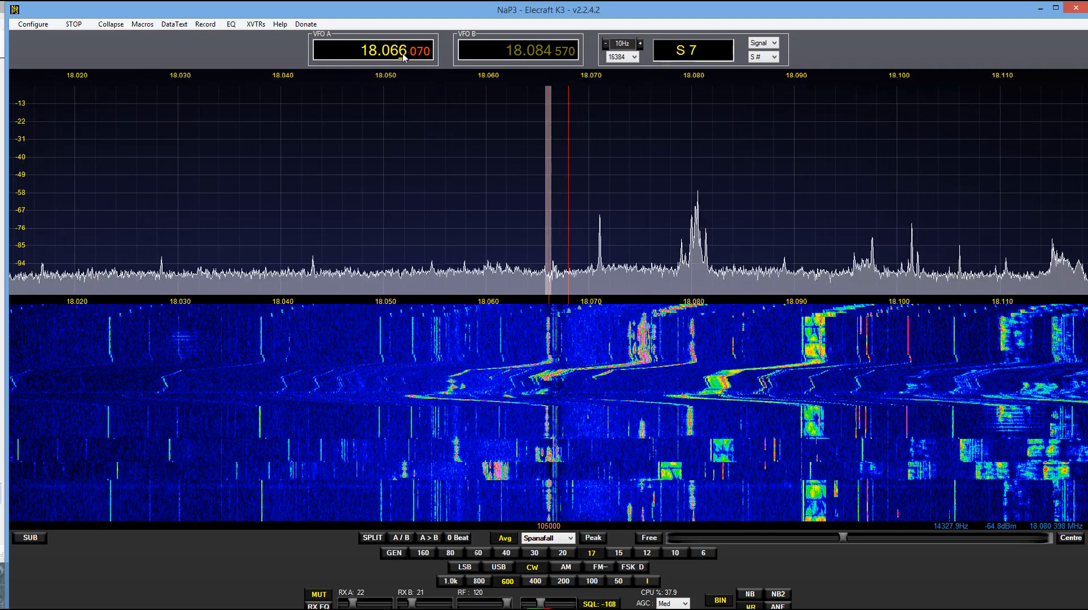
pyautogui.scroll(3, 396, 55)
pyautogui.scroll(2, 394, 54)
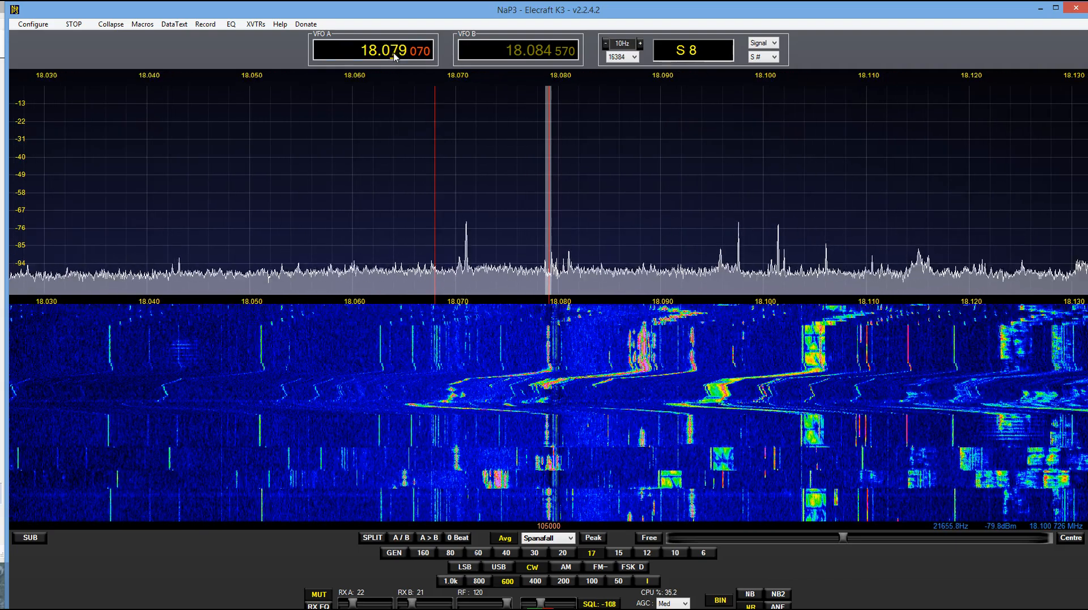
pyautogui.scroll(-1, 395, 56)
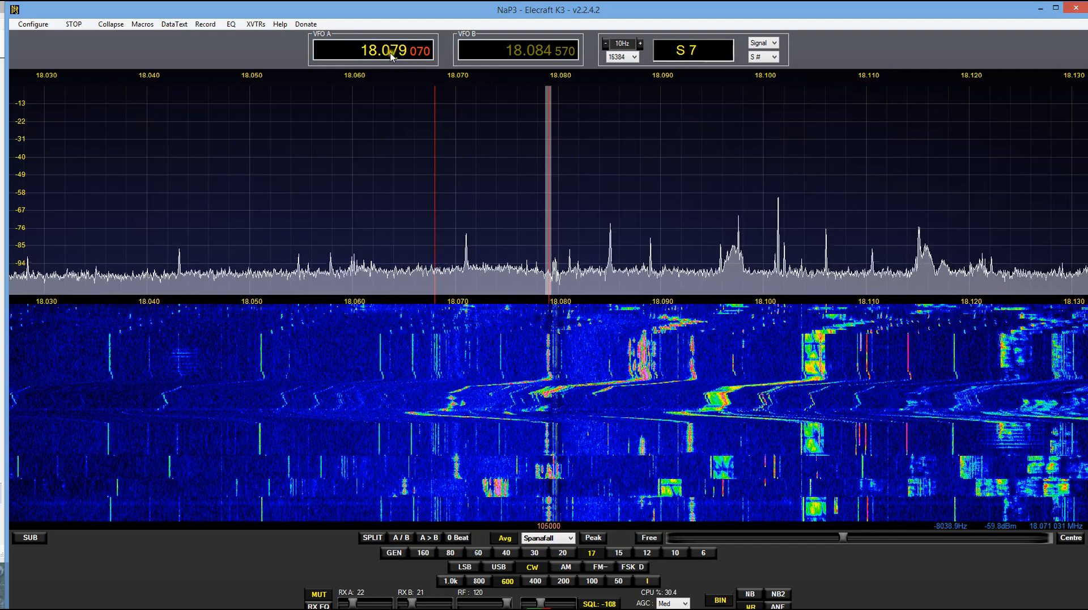
pyautogui.scroll(-1, 384, 54)
pyautogui.scroll(1, 383, 54)
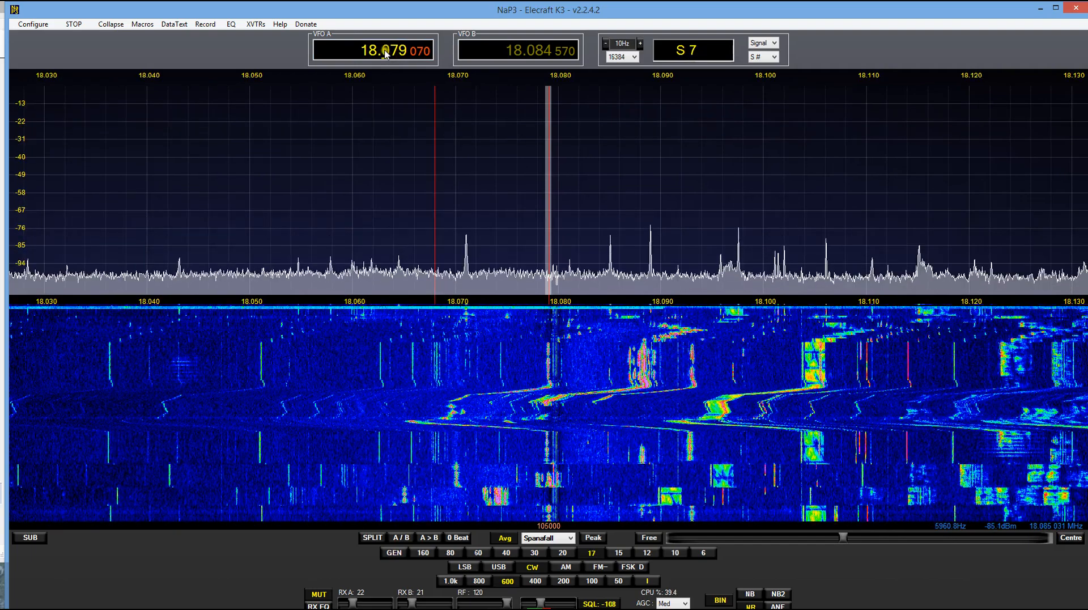
pyautogui.scroll(1, 387, 54)
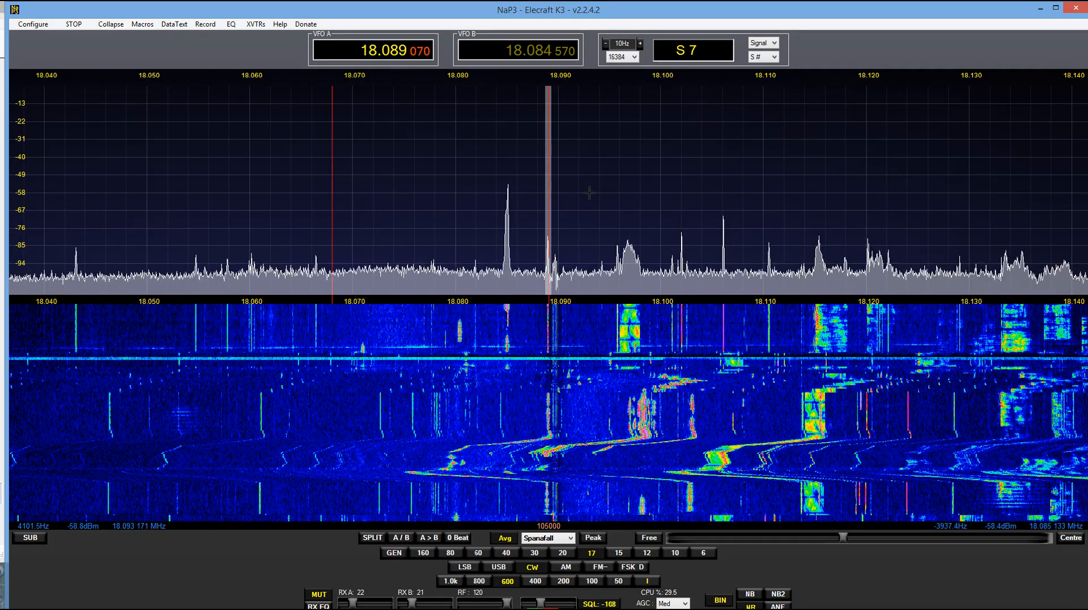
# Fine-tune VFO A downward in 10 Hz steps to 18.088.990
pyautogui.scroll(-3, 590, 193)
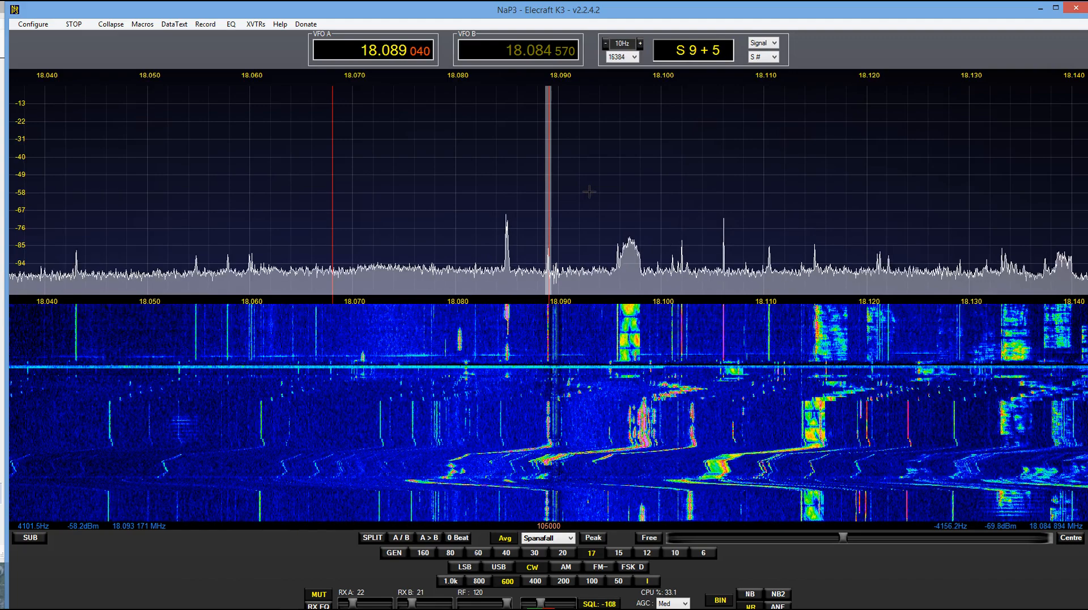
pyautogui.scroll(-5, 590, 193)
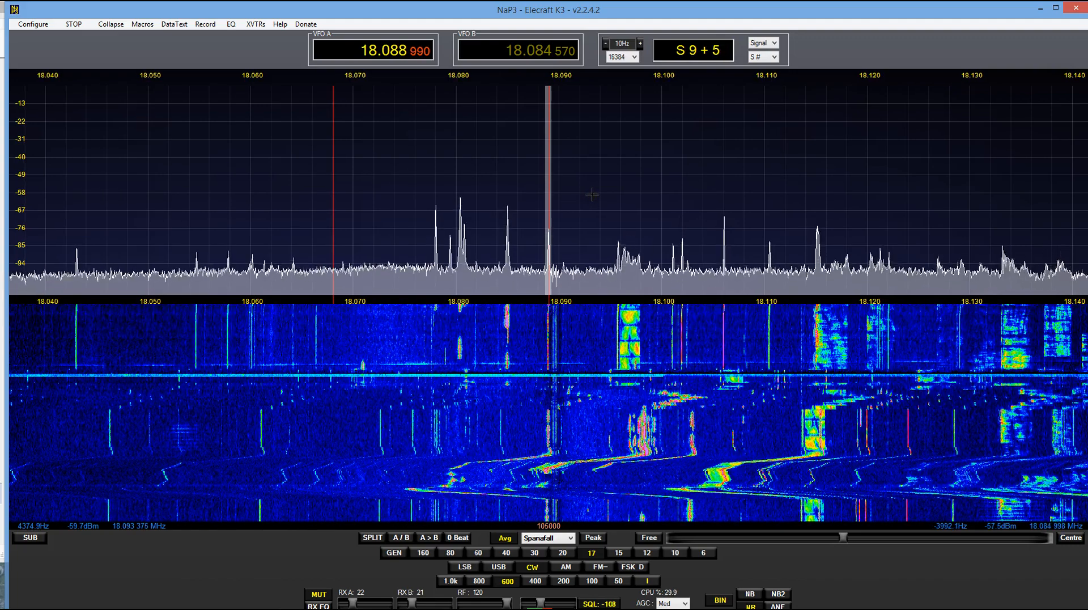
pyautogui.click(448, 541)
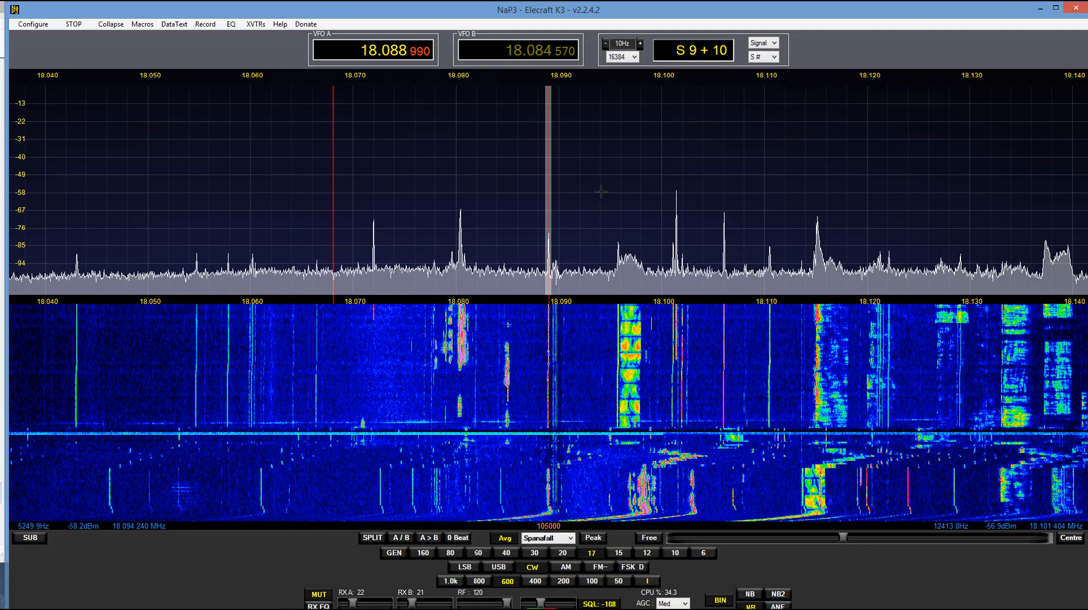
# Enter 15 MHz directly as the VFO A frequency
pyautogui.click(359, 53)
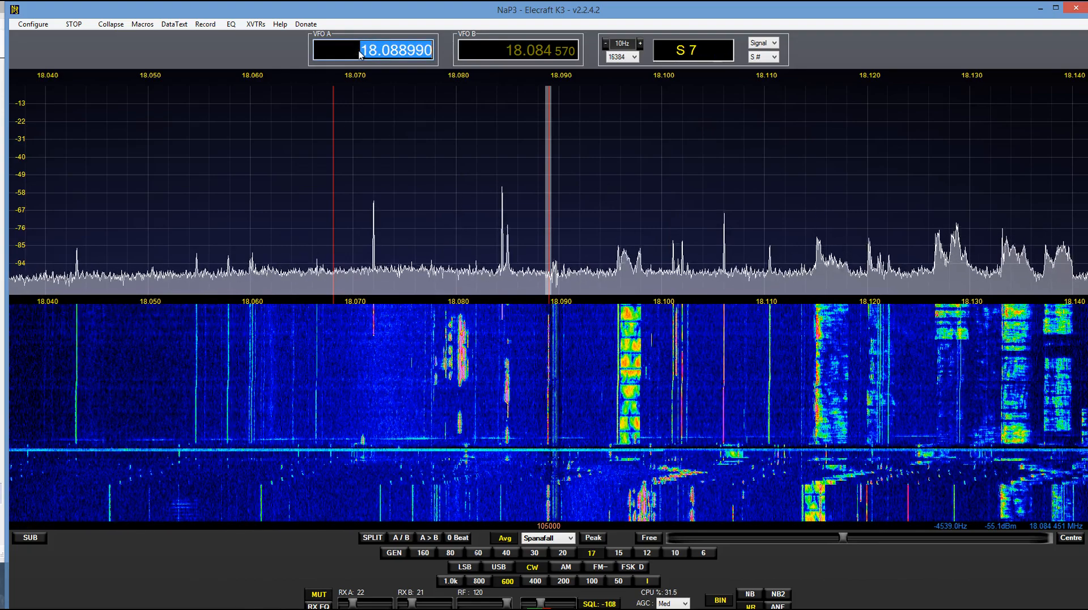
pyautogui.write('15')
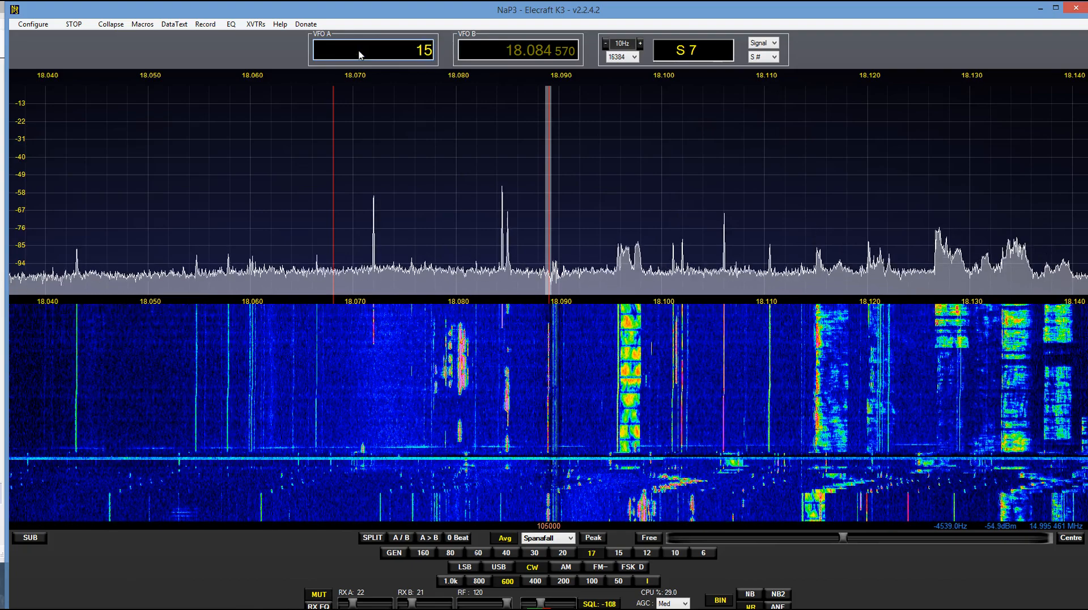
pyautogui.press('Return')
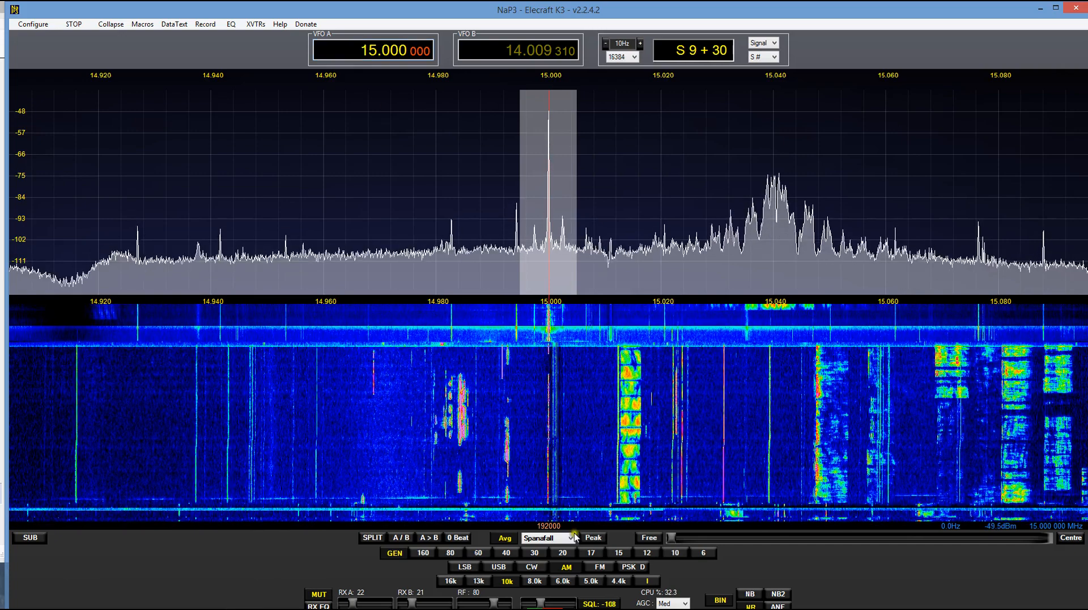
# Switch to the 17 m band, return to GEN and cycle through its stored frequencies, ending on 0.880.000
pyautogui.click(589, 553)
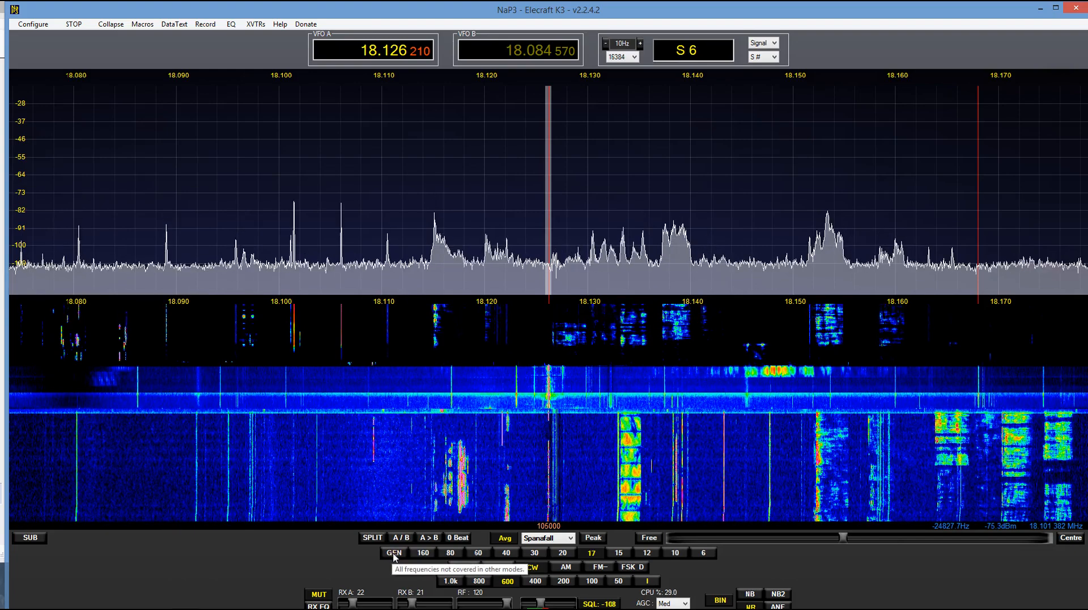
pyautogui.click(393, 556)
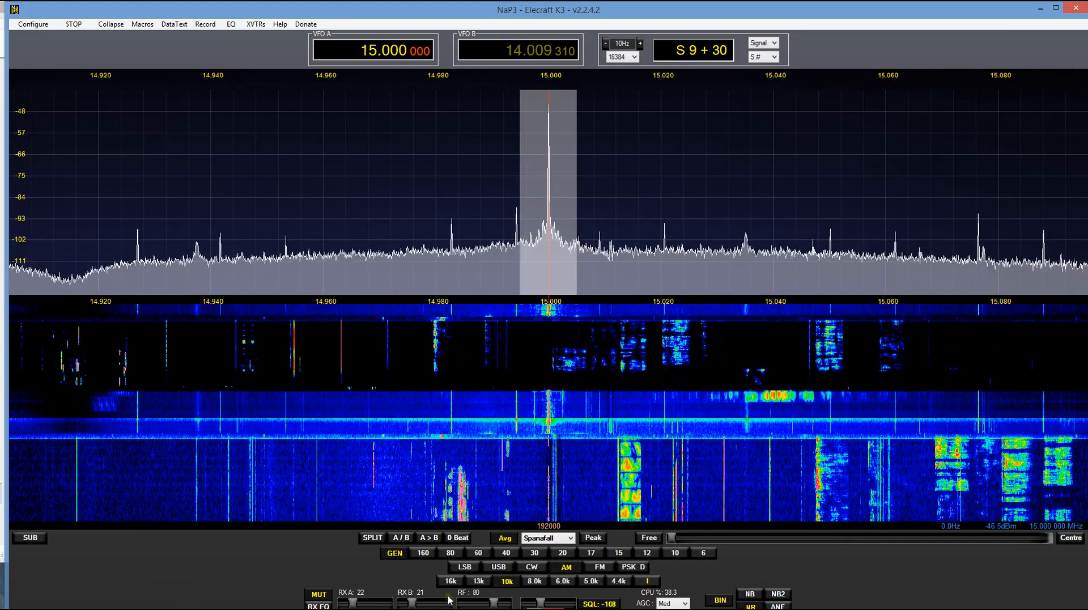
pyautogui.click(395, 554)
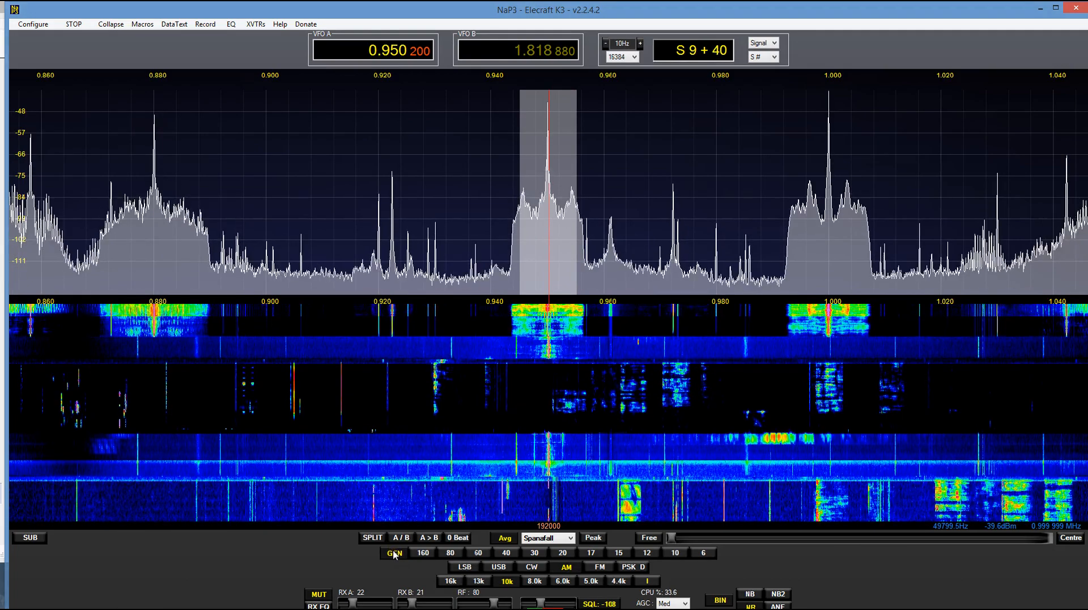
pyautogui.click(395, 555)
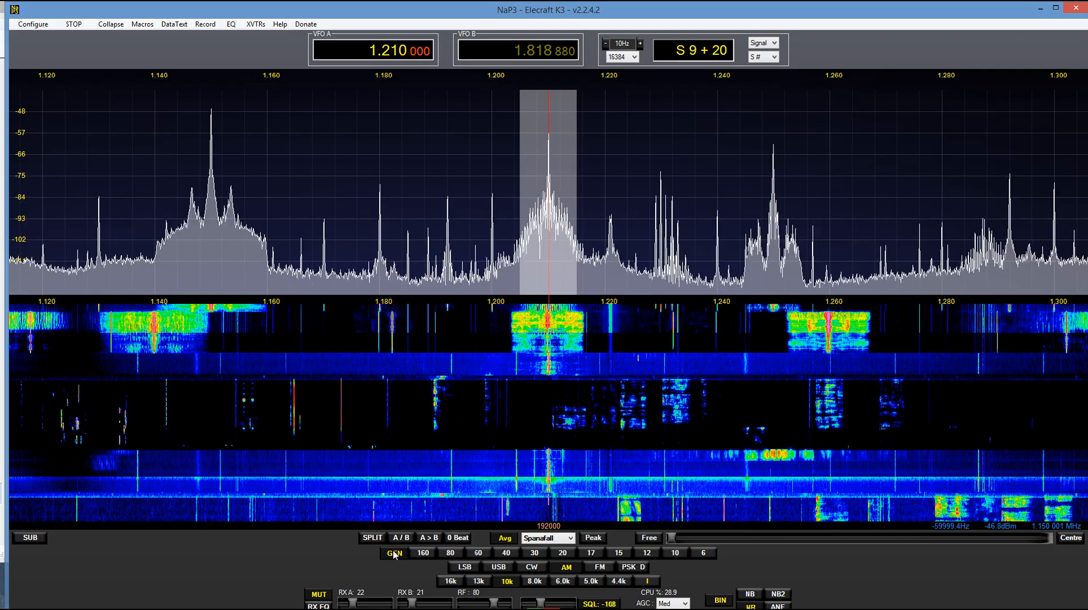
pyautogui.click(395, 554)
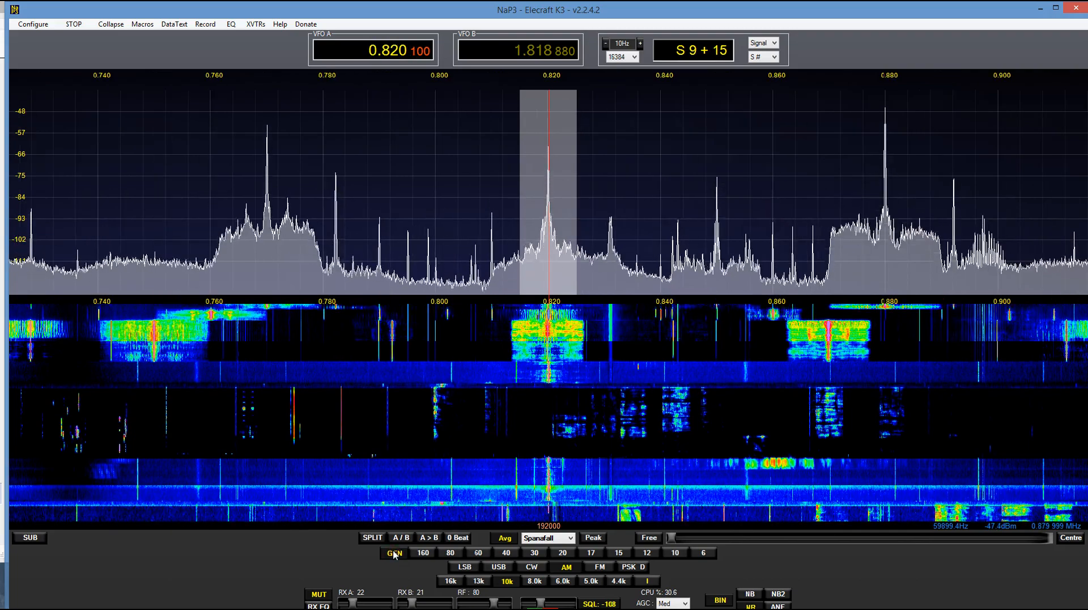
pyautogui.click(395, 553)
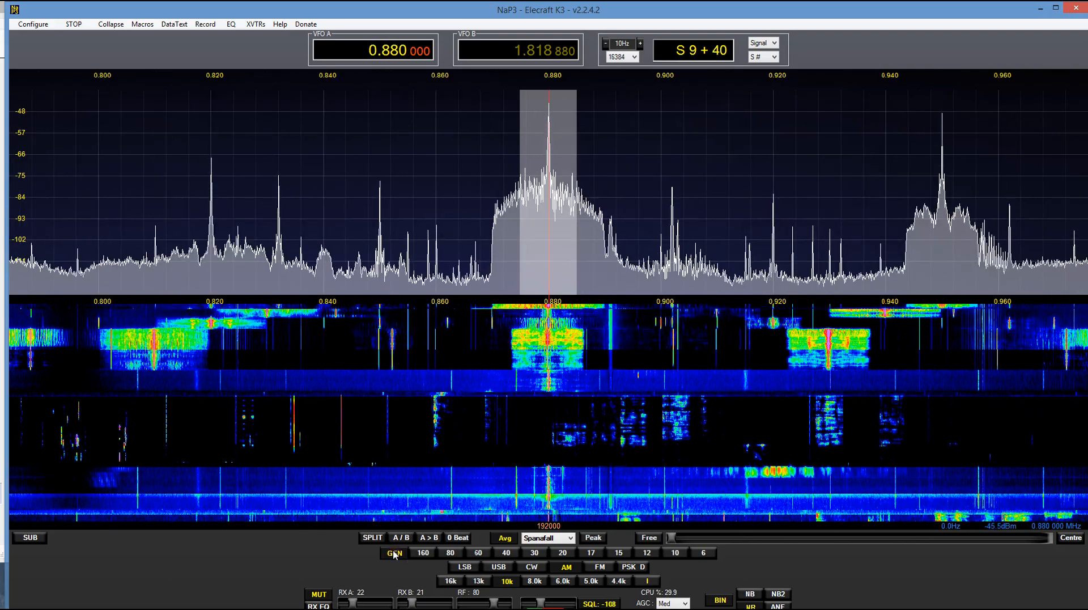
pyautogui.click(395, 554)
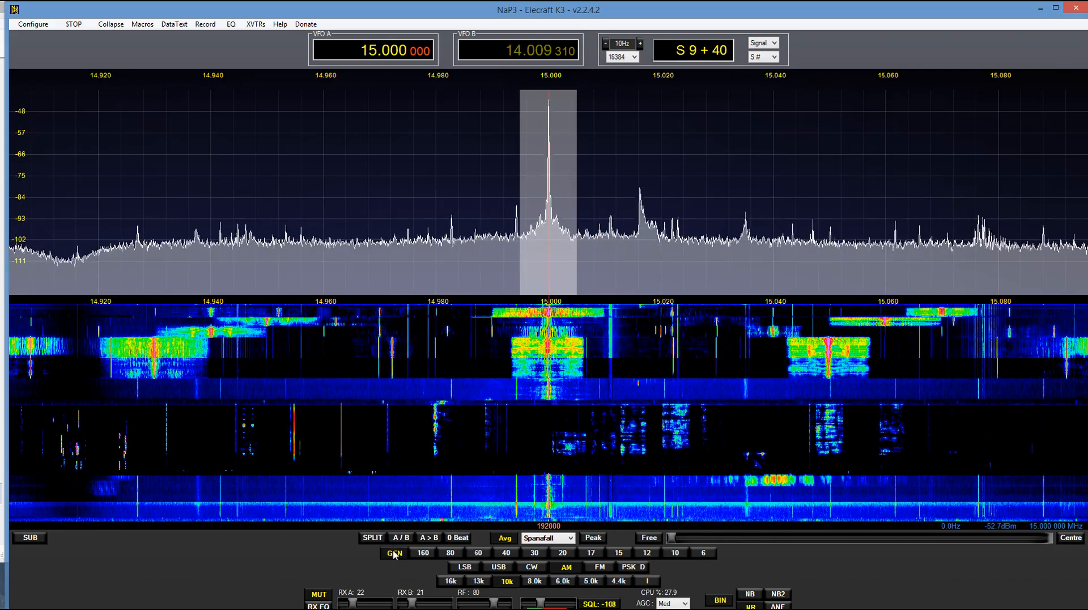
pyautogui.click(395, 554)
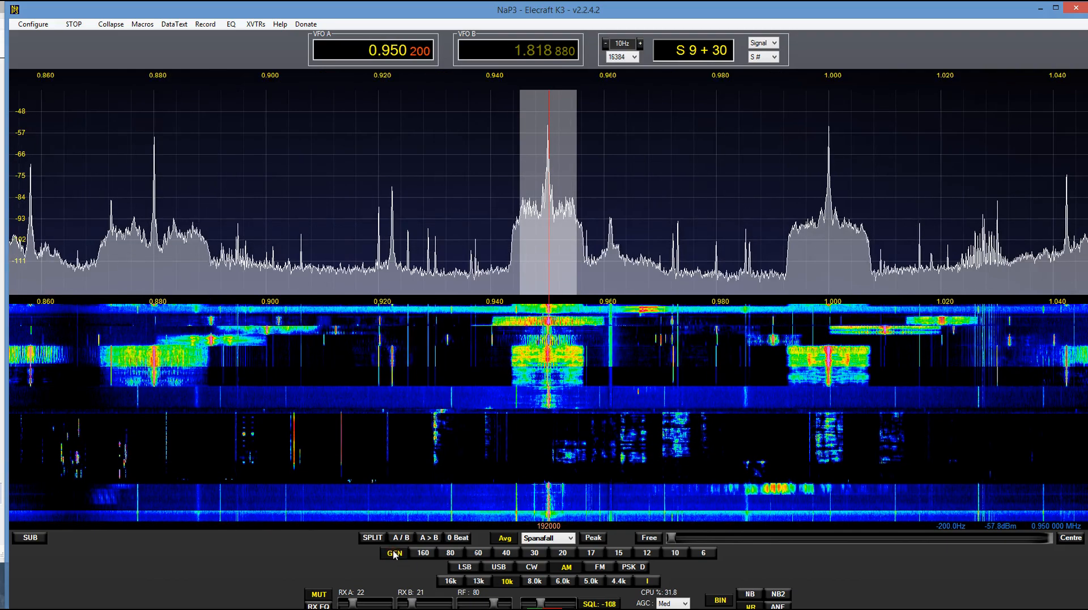
pyautogui.click(395, 553)
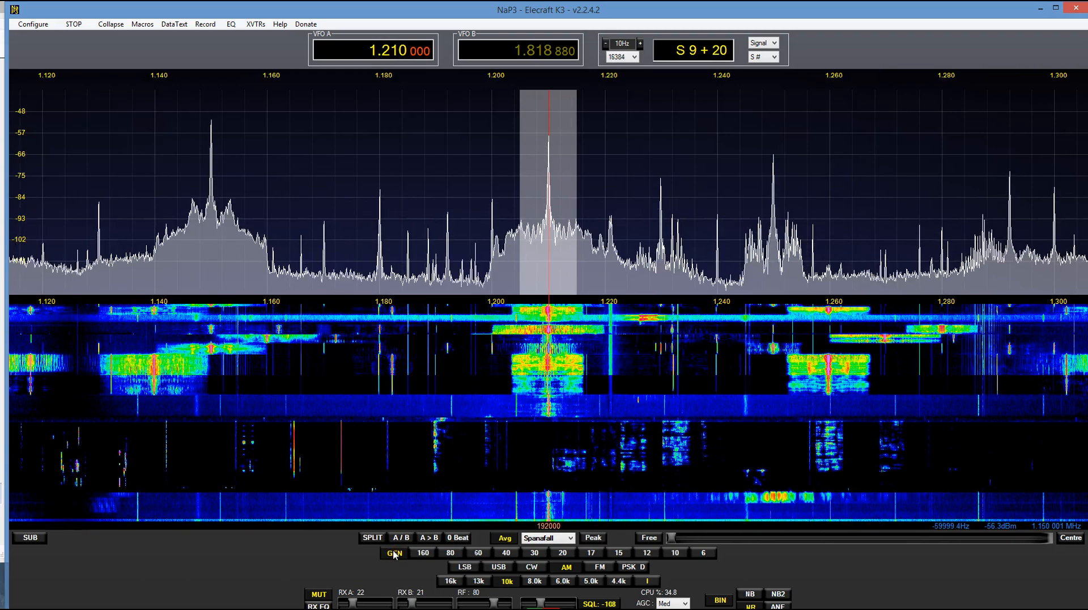
pyautogui.click(395, 554)
pyautogui.click(395, 554)
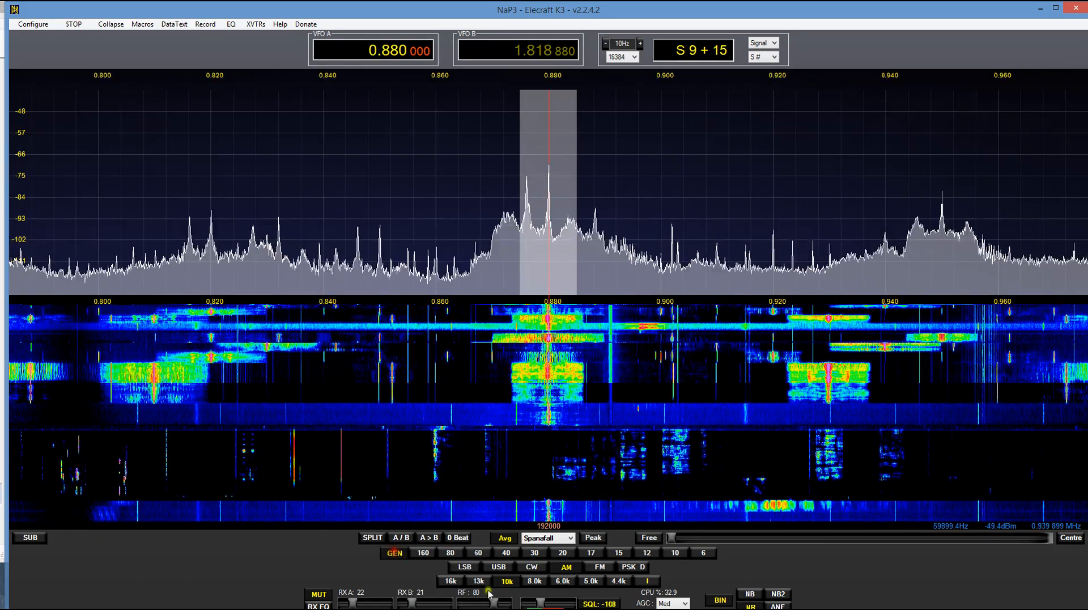
# Return to the 17 m band and step through the LSB, USB, AM, FM and FSK D modes, ending in CW
pyautogui.click(592, 553)
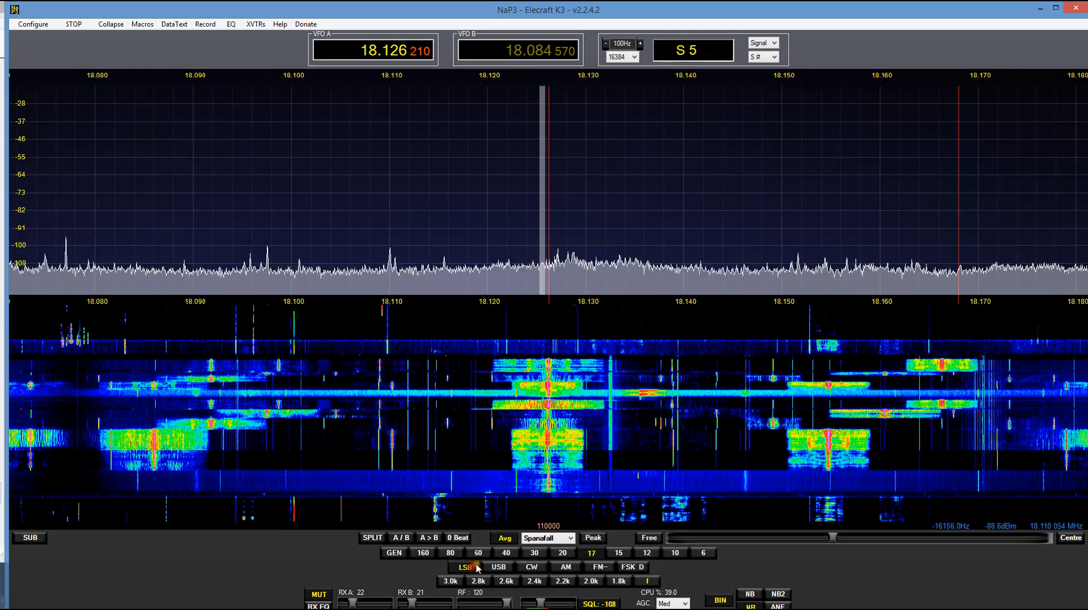
pyautogui.click(474, 568)
pyautogui.click(499, 567)
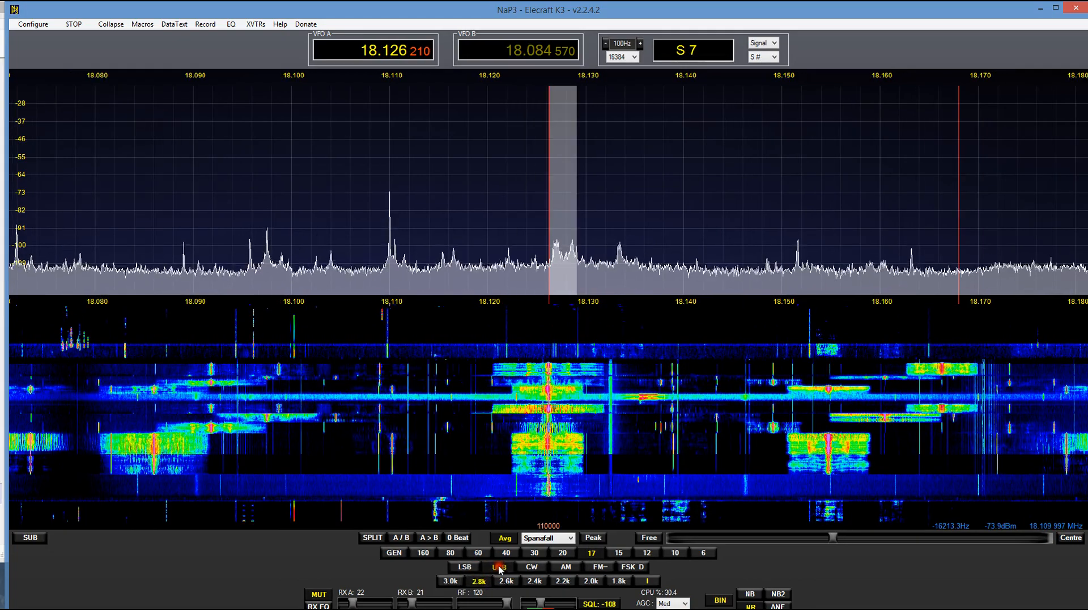
pyautogui.click(567, 567)
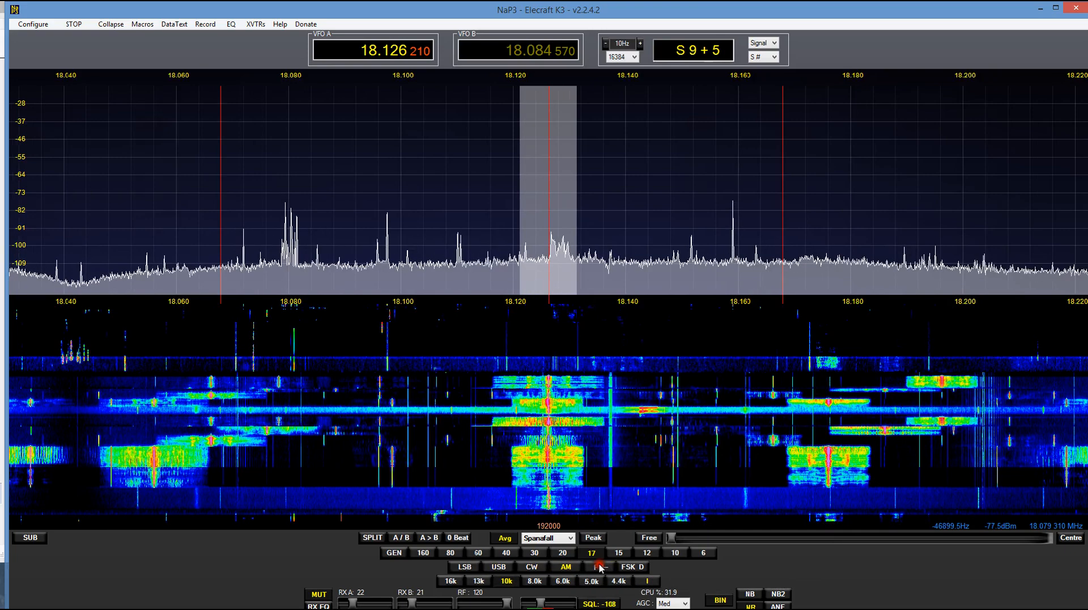
pyautogui.click(600, 567)
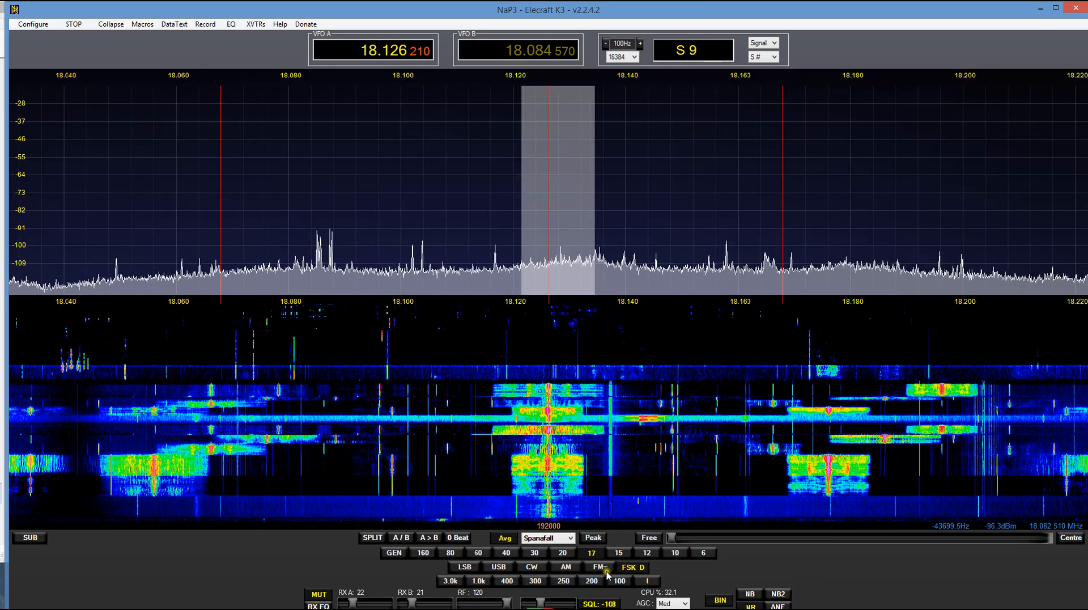
pyautogui.click(629, 567)
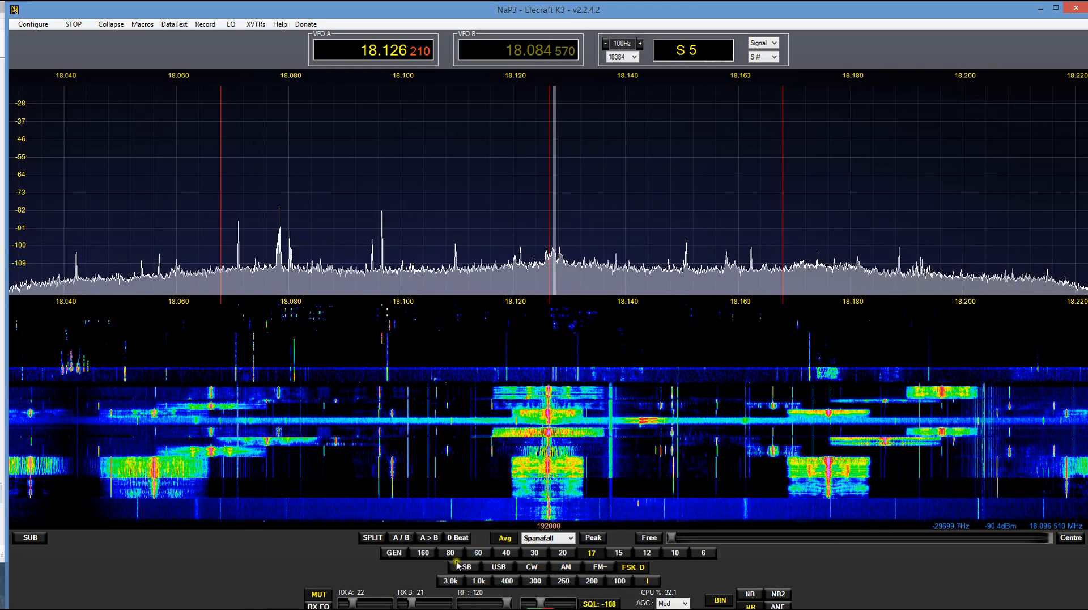
pyautogui.click(531, 565)
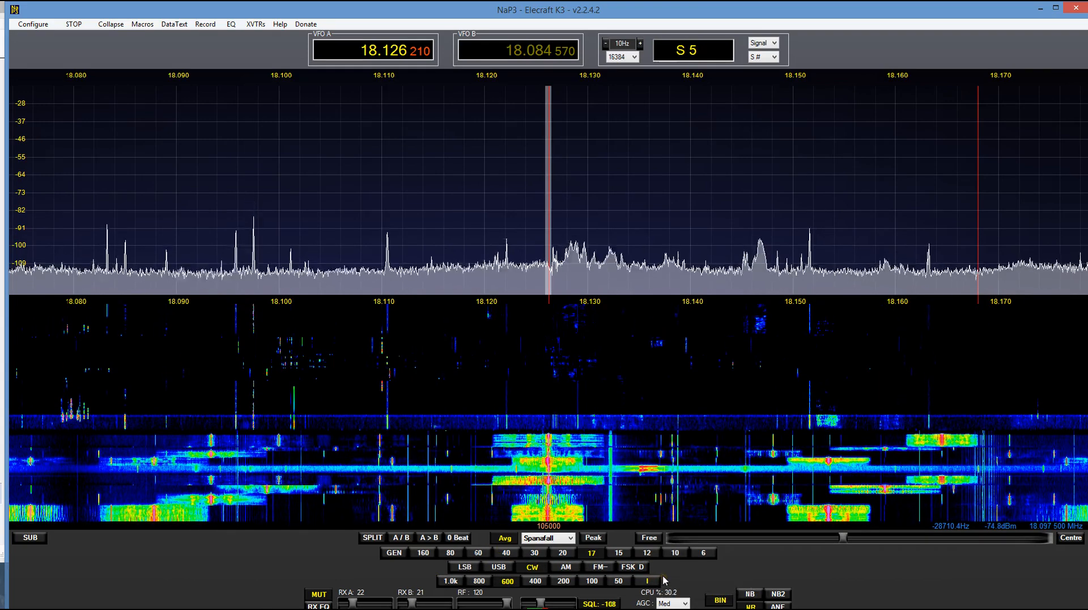
# Set the CW filter width to 1.0k and choose Med from the AGC speed options
pyautogui.click(457, 582)
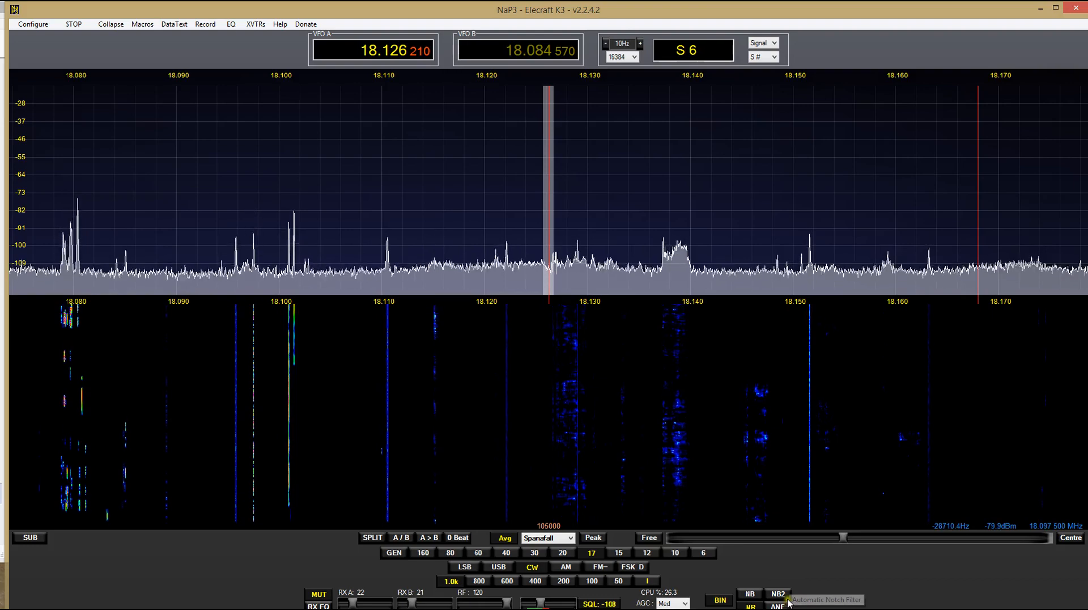
pyautogui.click(685, 603)
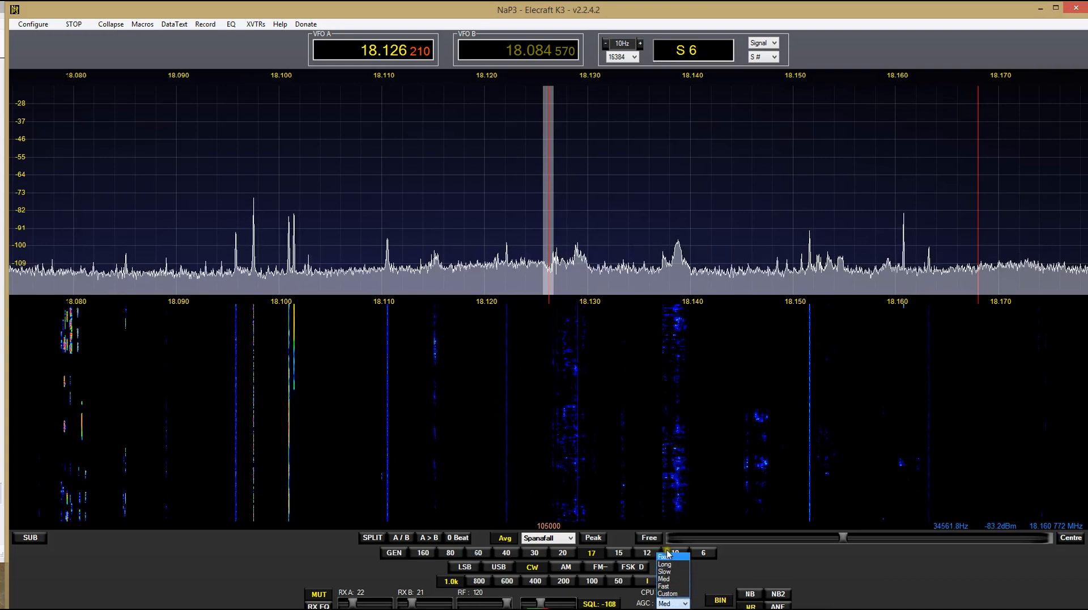
pyautogui.click(666, 578)
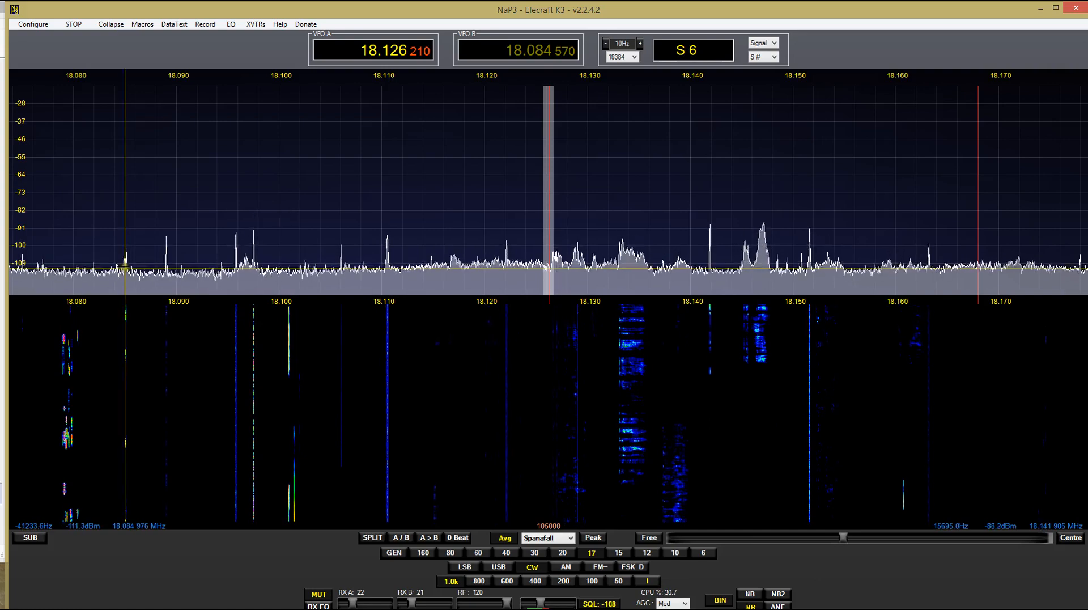
# Tune VFO A to the spectrum signal at 18.085.250, fine-tune near 18.080 down to 18.079.980, and pick the signal at 18.079.100
pyautogui.click(126, 268)
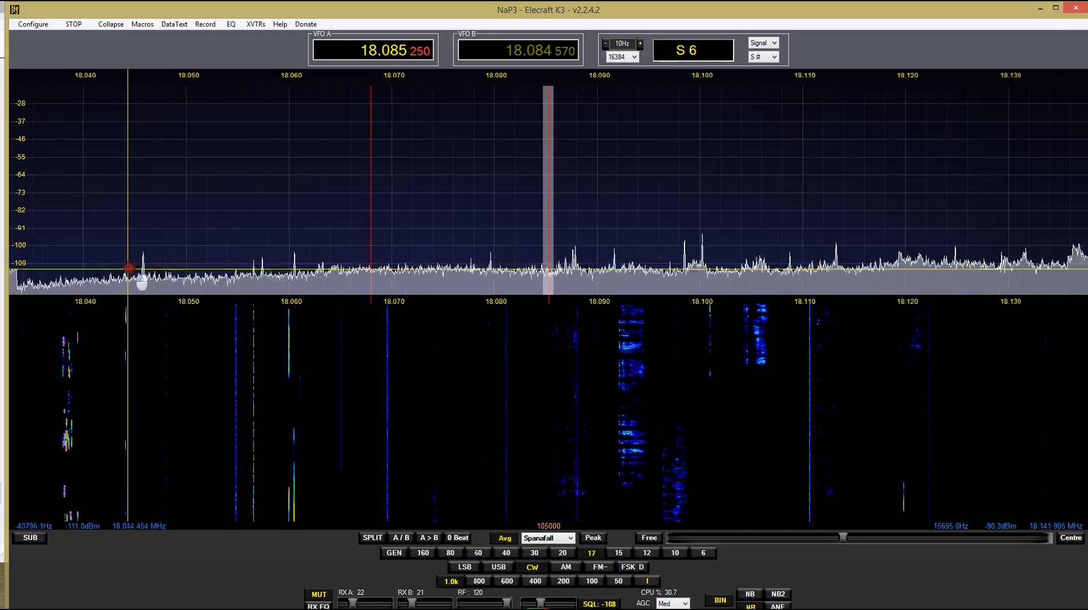
pyautogui.click(496, 281)
pyautogui.scroll(-7, 494, 282)
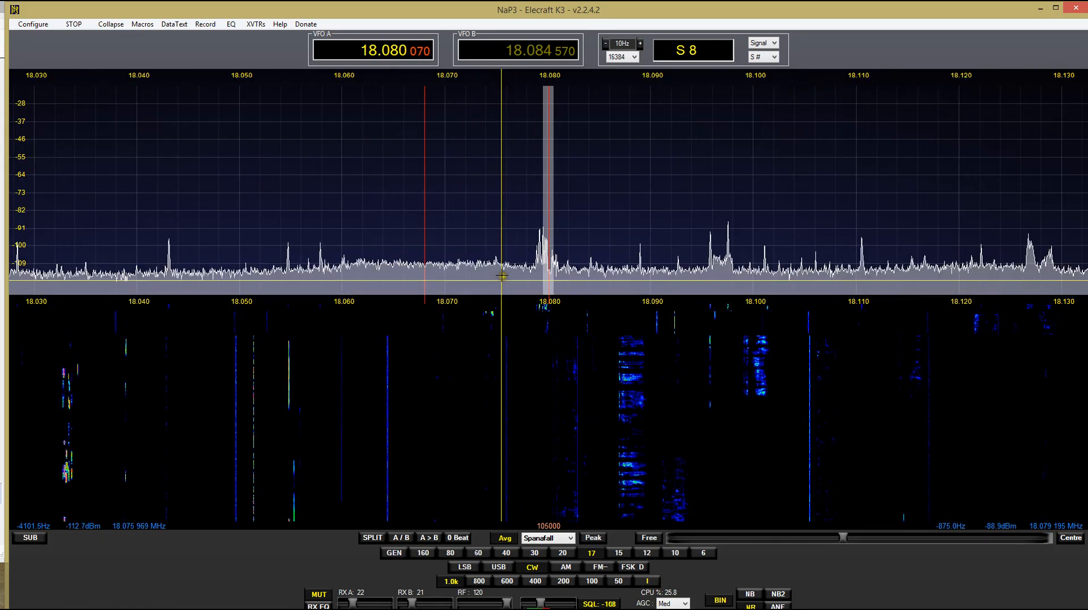
pyautogui.scroll(-5, 537, 244)
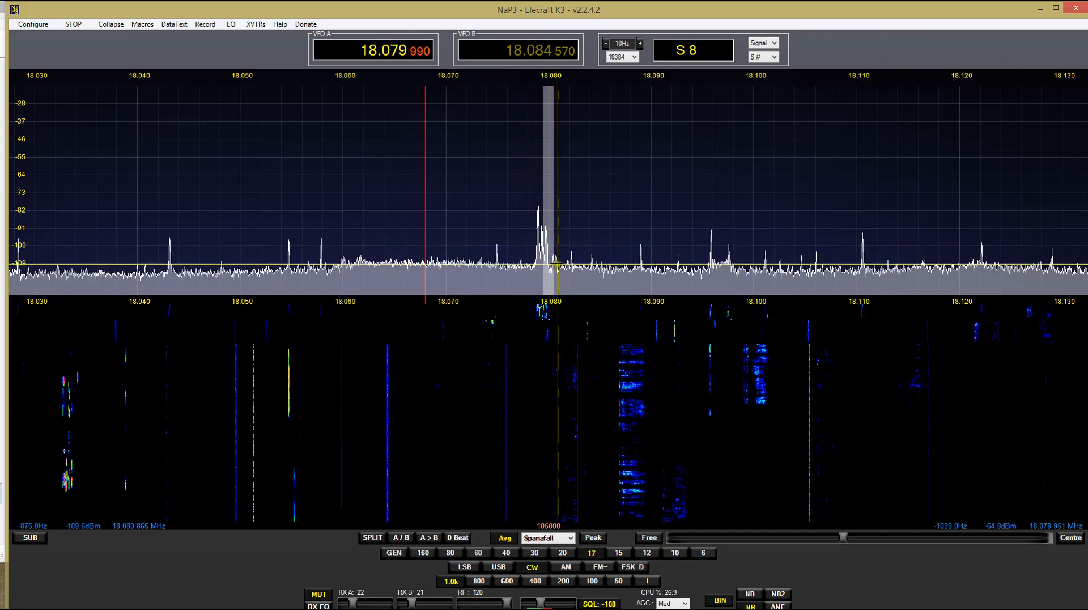
pyautogui.scroll(-1, 466, 238)
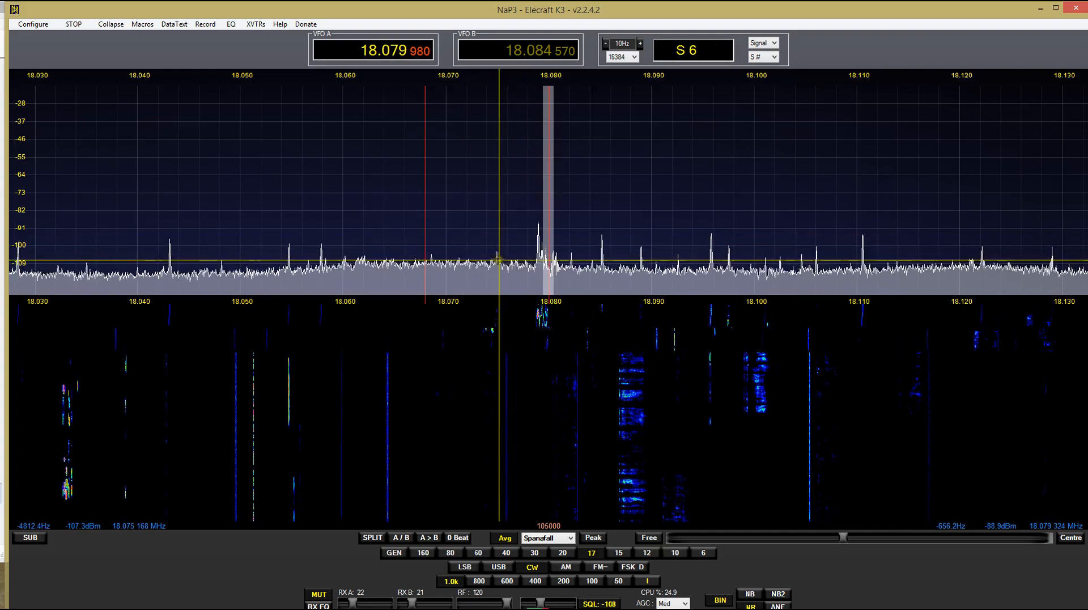
pyautogui.click(539, 262)
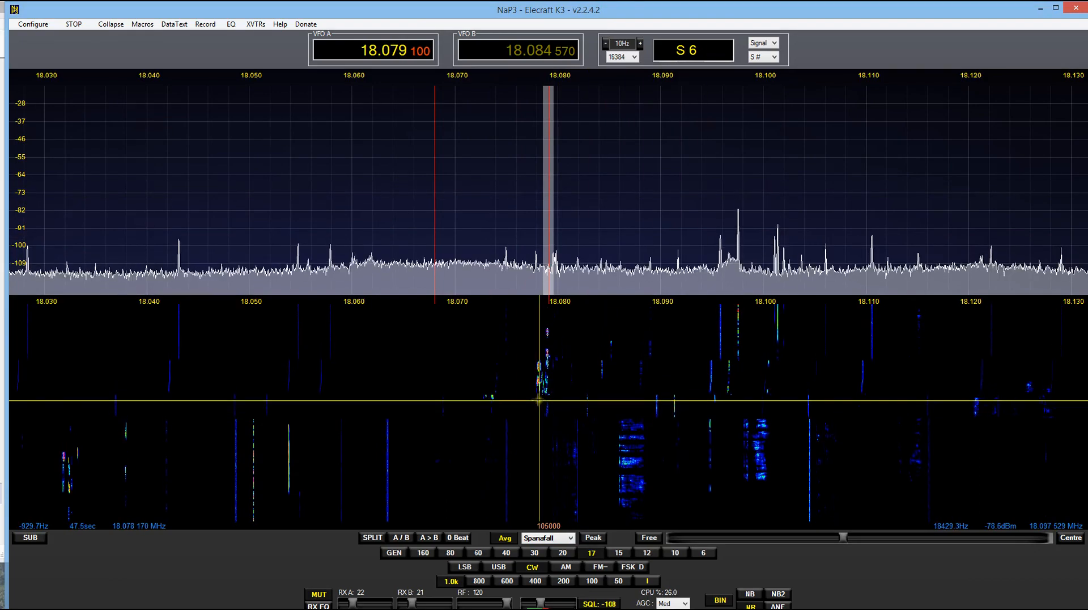
# Switch the display mode from Spanafall through Spanadapter and WaterFall to Scope
pyautogui.click(570, 537)
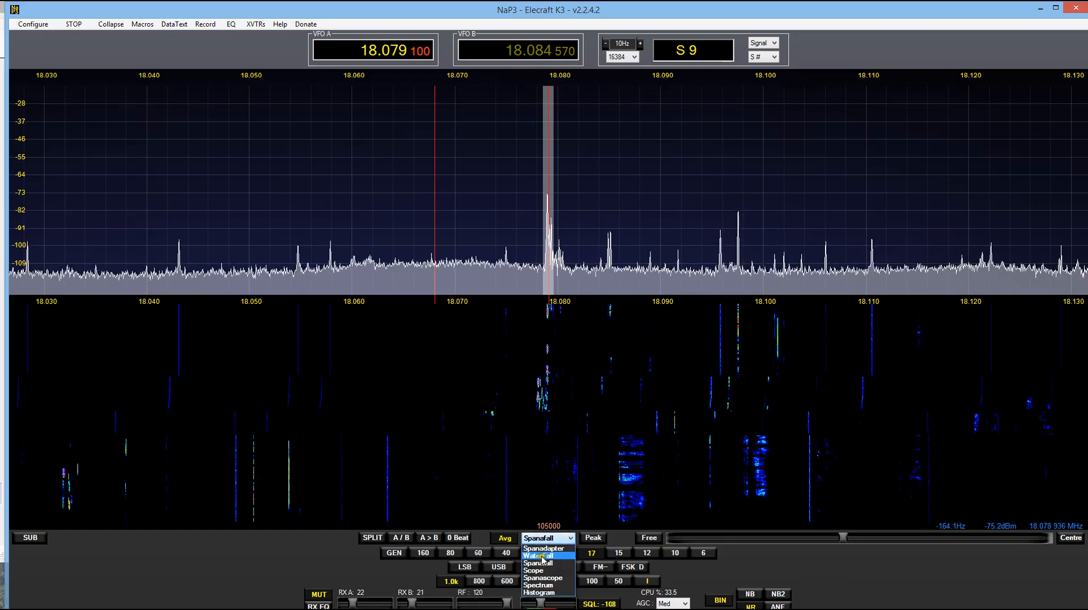
pyautogui.click(544, 548)
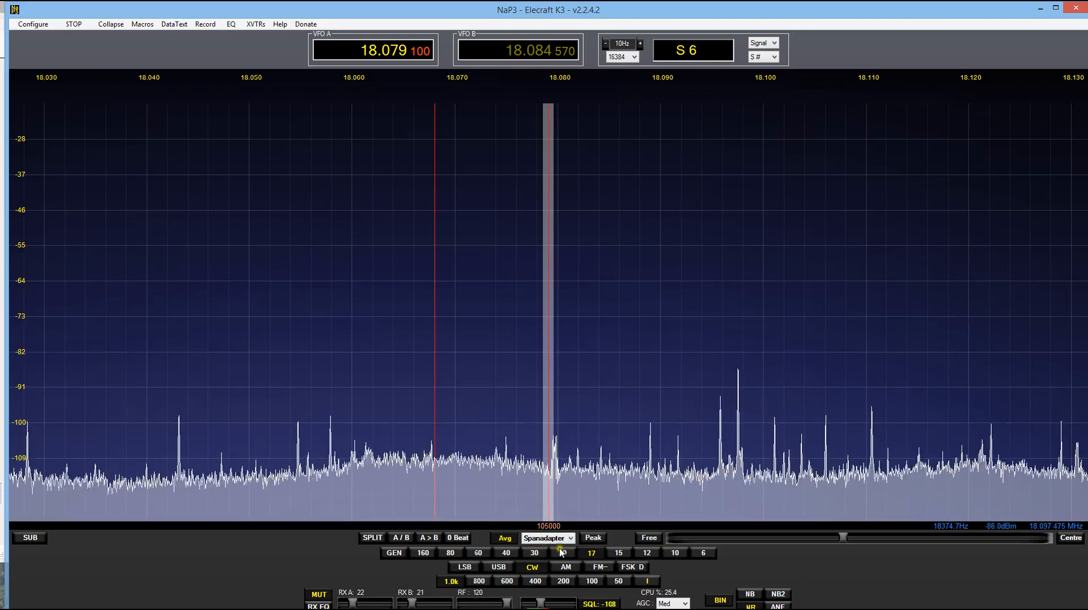
pyautogui.click(570, 538)
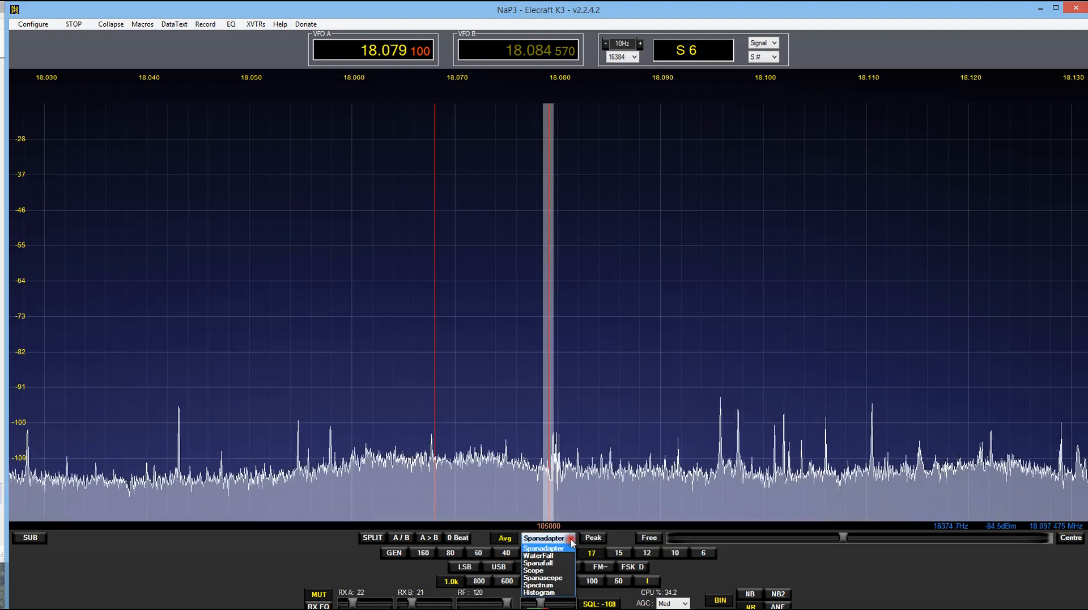
pyautogui.click(544, 555)
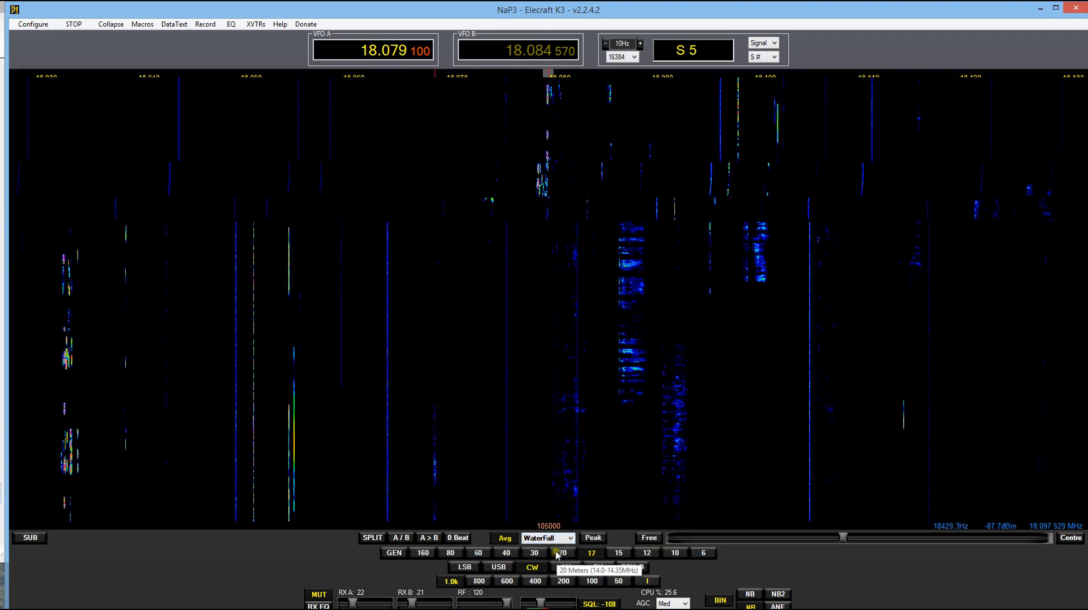
pyautogui.click(570, 538)
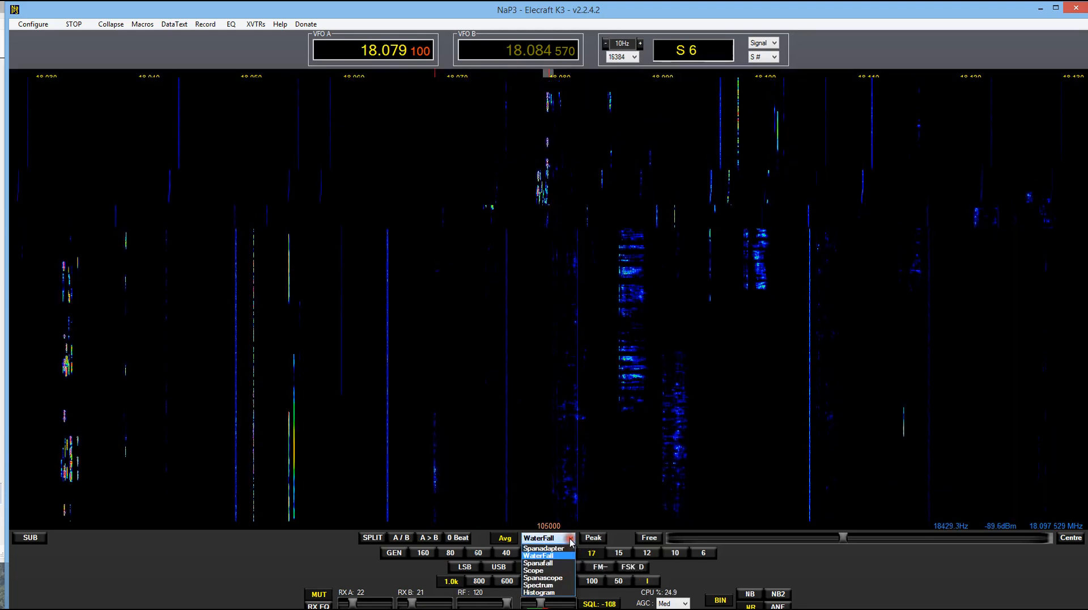
pyautogui.click(543, 570)
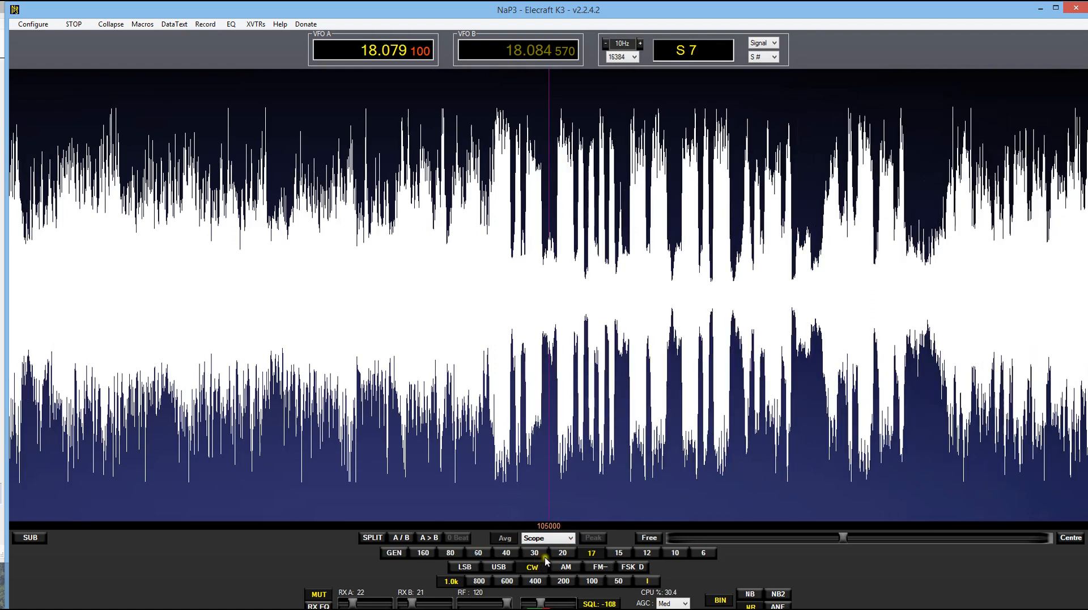
# Show the Spanascope, Spectrum and Histogram display modes in turn
pyautogui.click(571, 537)
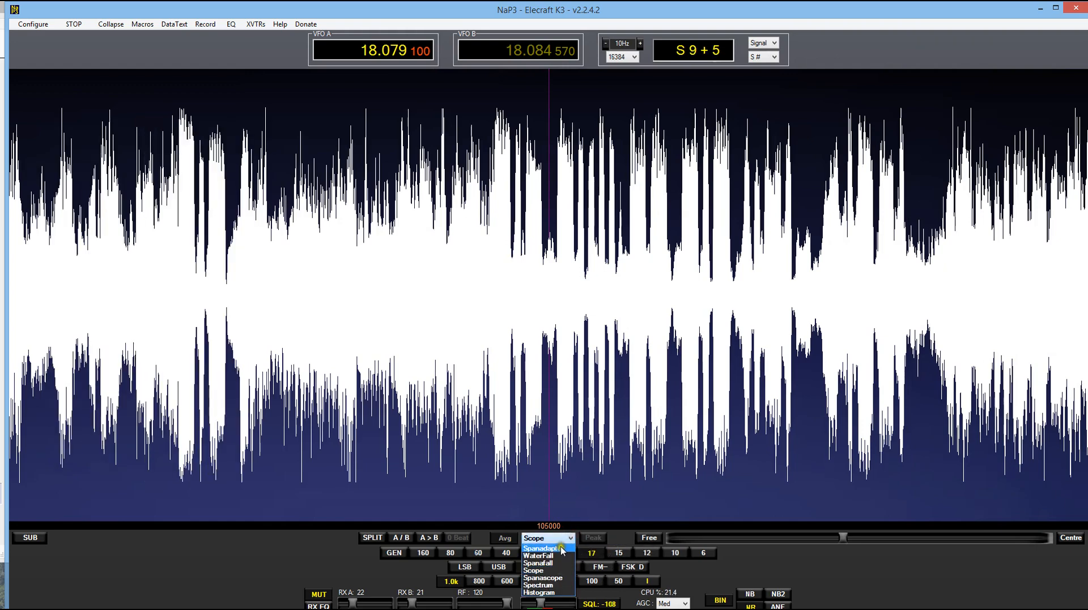
pyautogui.click(551, 578)
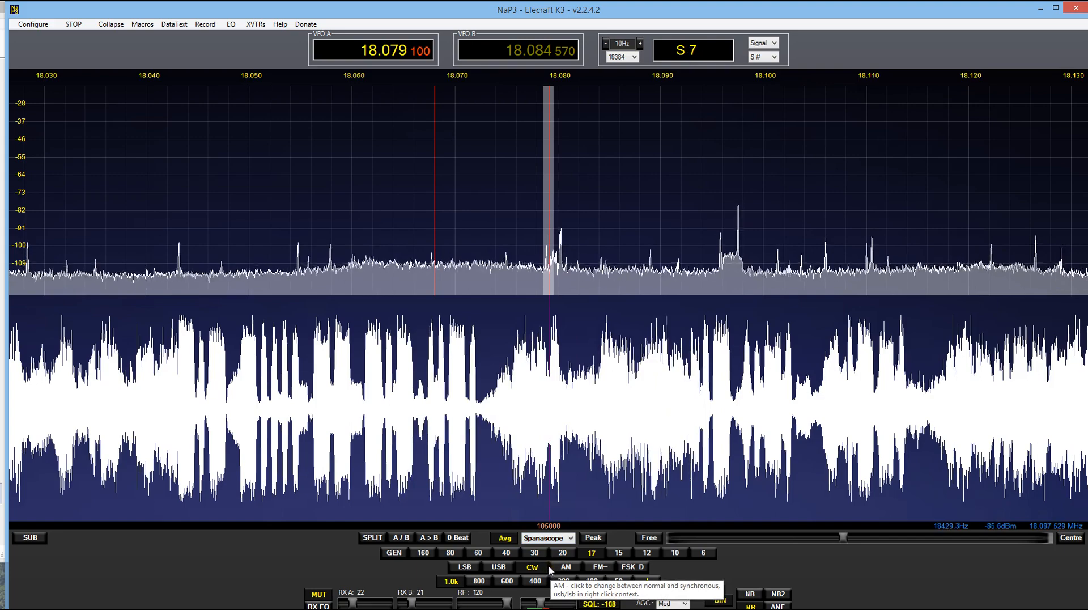
pyautogui.click(568, 538)
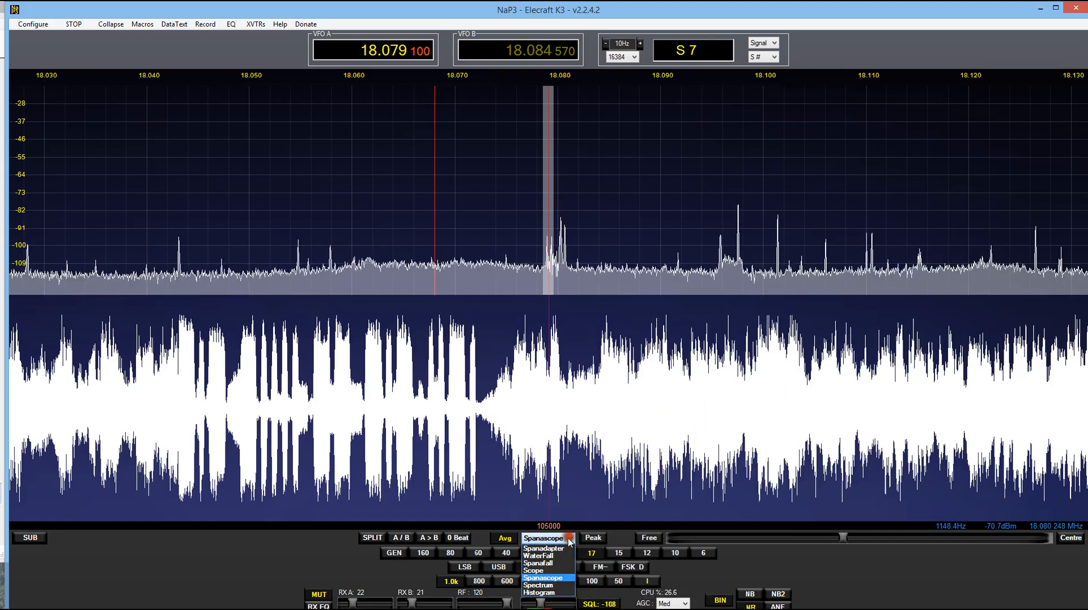
pyautogui.click(545, 584)
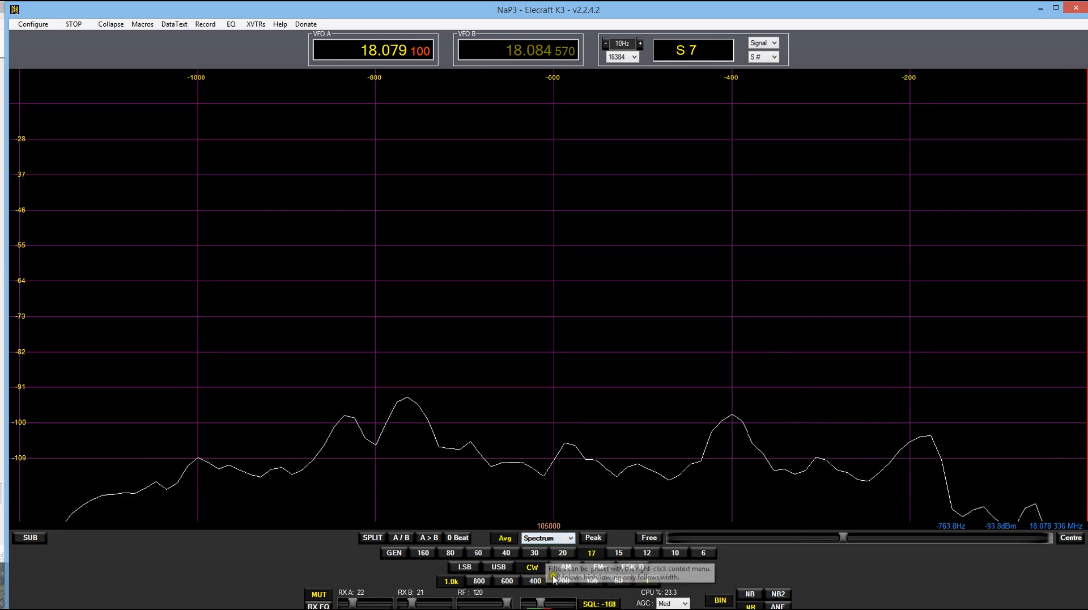
pyautogui.click(570, 539)
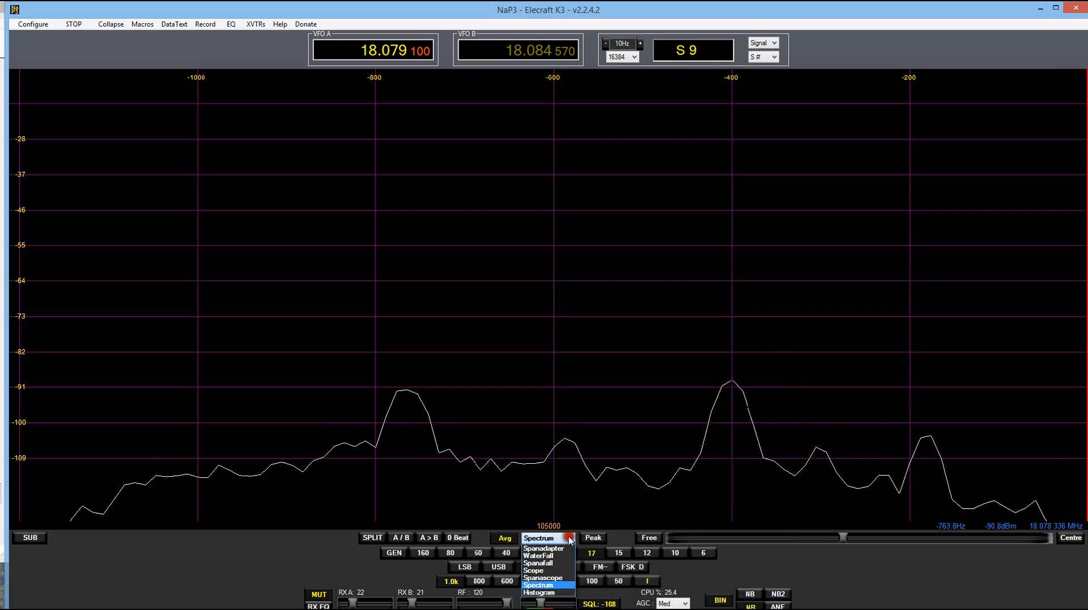
pyautogui.click(549, 593)
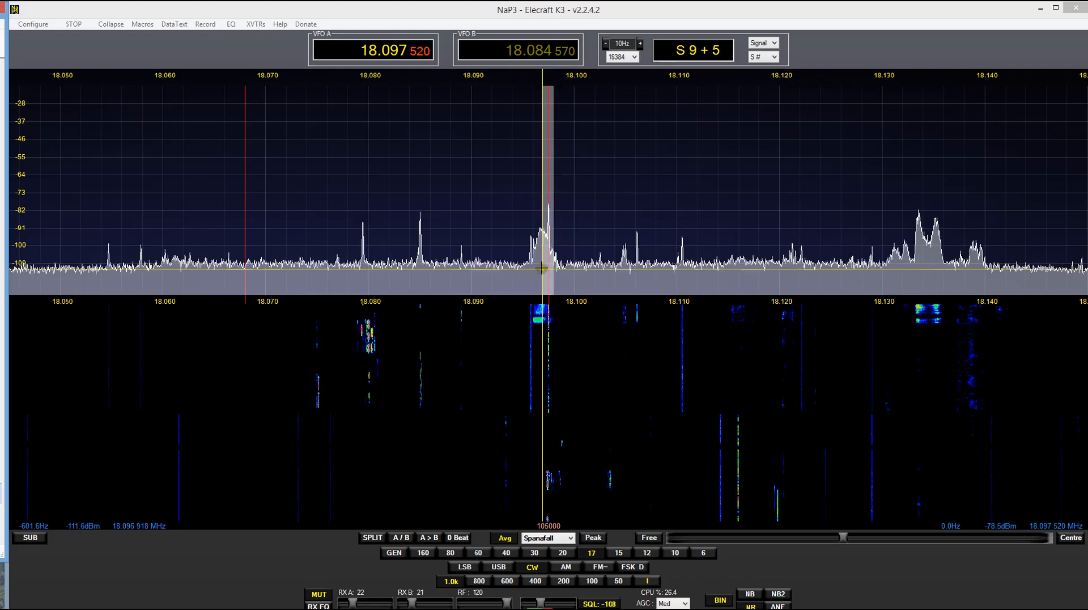
# Fine-tune VFO A down to 18.097.480 and back up to 18.097.530 with the crosshair off, and zero-beat the CW signal
pyautogui.rightClick(576, 223)
pyautogui.scroll(-4, 574, 223)
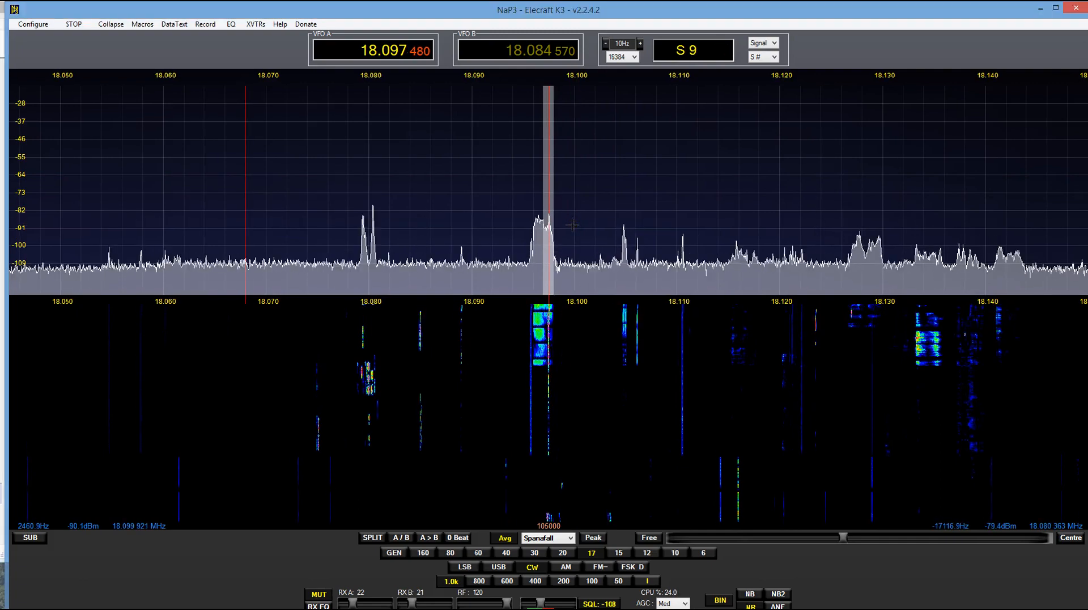
pyautogui.scroll(5, 573, 224)
pyautogui.scroll(2, 572, 224)
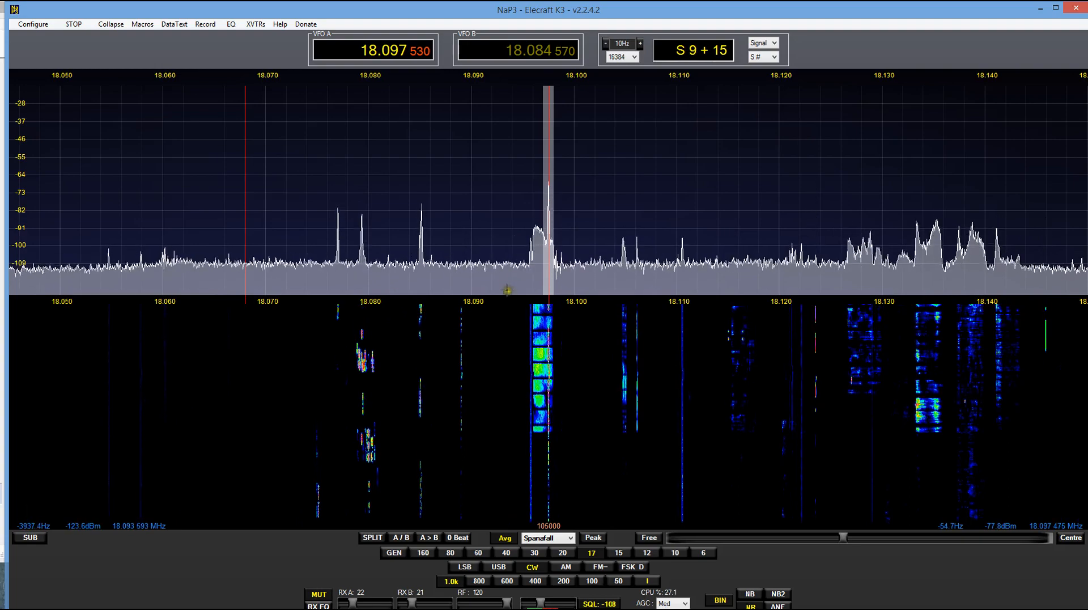
pyautogui.click(453, 539)
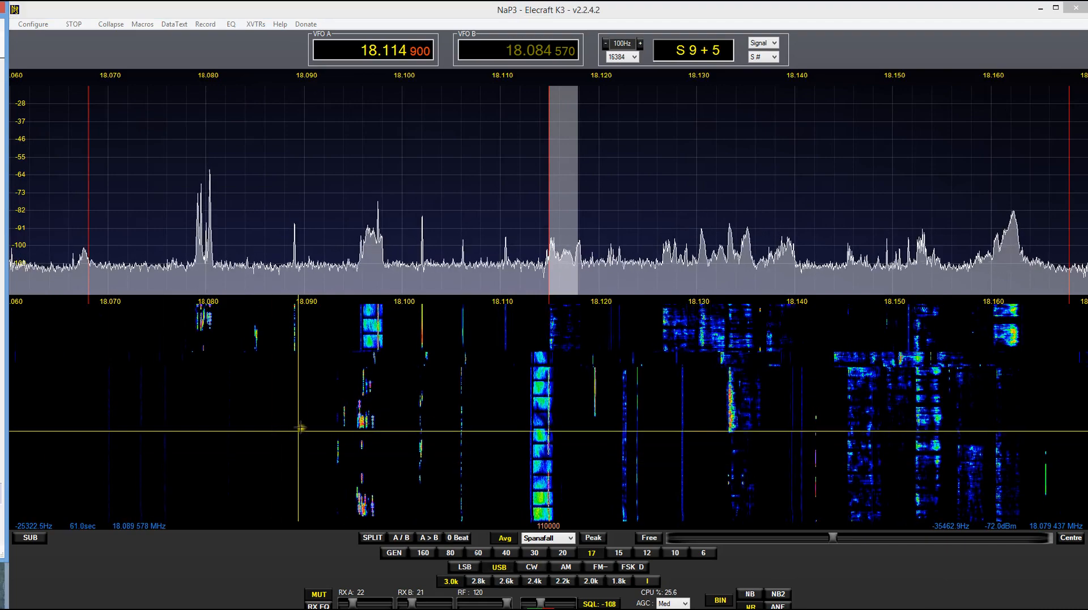
# Tune VFO A to the signal at 18.160.400, step down to 18.160.000, and slide the spectrum to bring VFO A to 18.133.010
pyautogui.rightClick(738, 231)
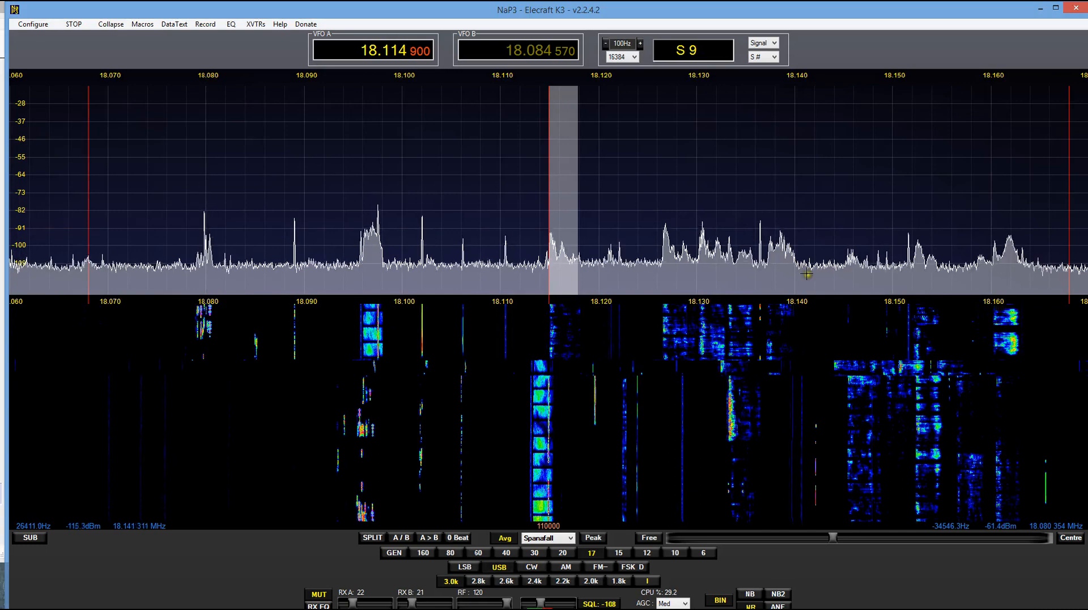
pyautogui.click(995, 265)
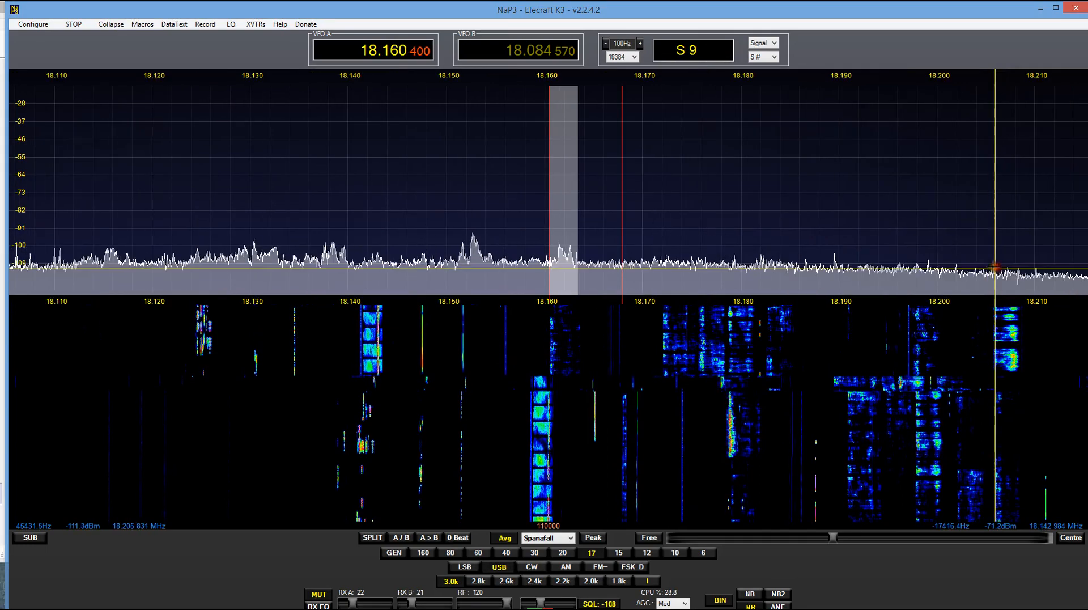
pyautogui.scroll(-2, 802, 244)
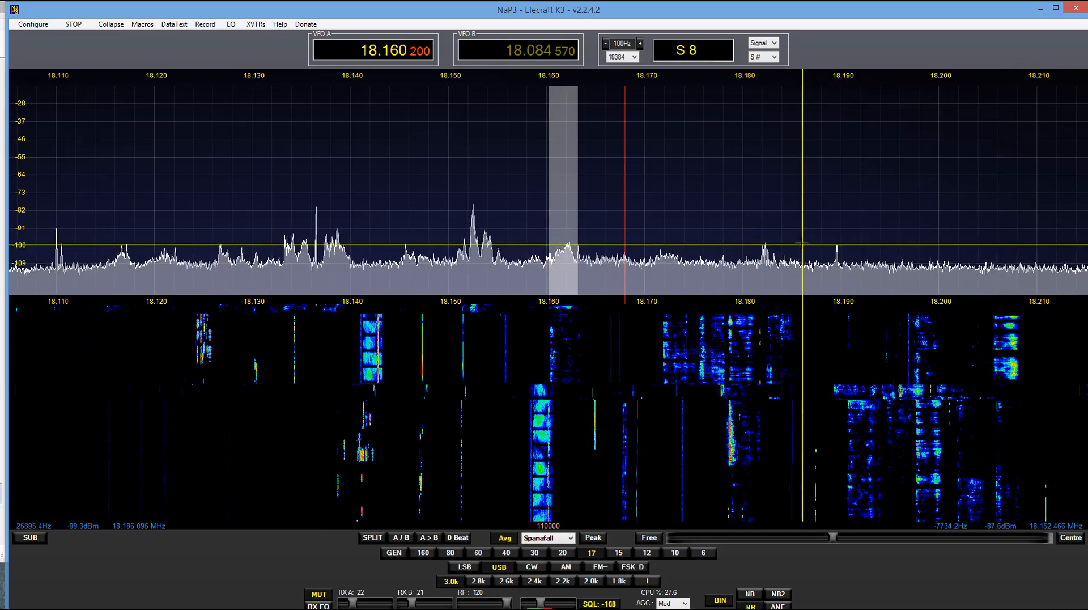
pyautogui.scroll(-2, 802, 244)
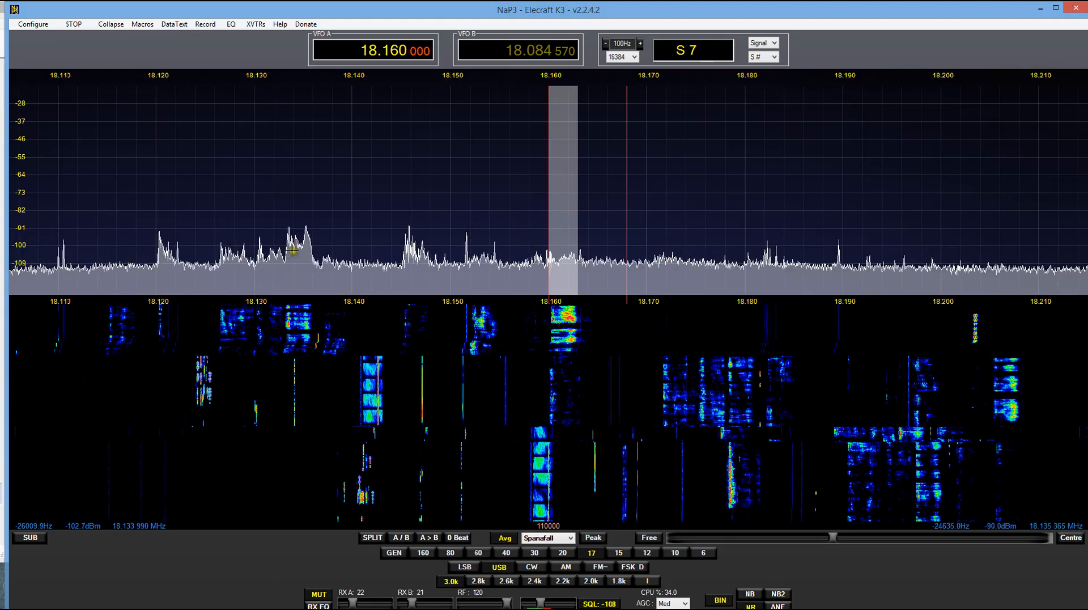
pyautogui.moveTo(283, 258); pyautogui.dragTo(550, 251)
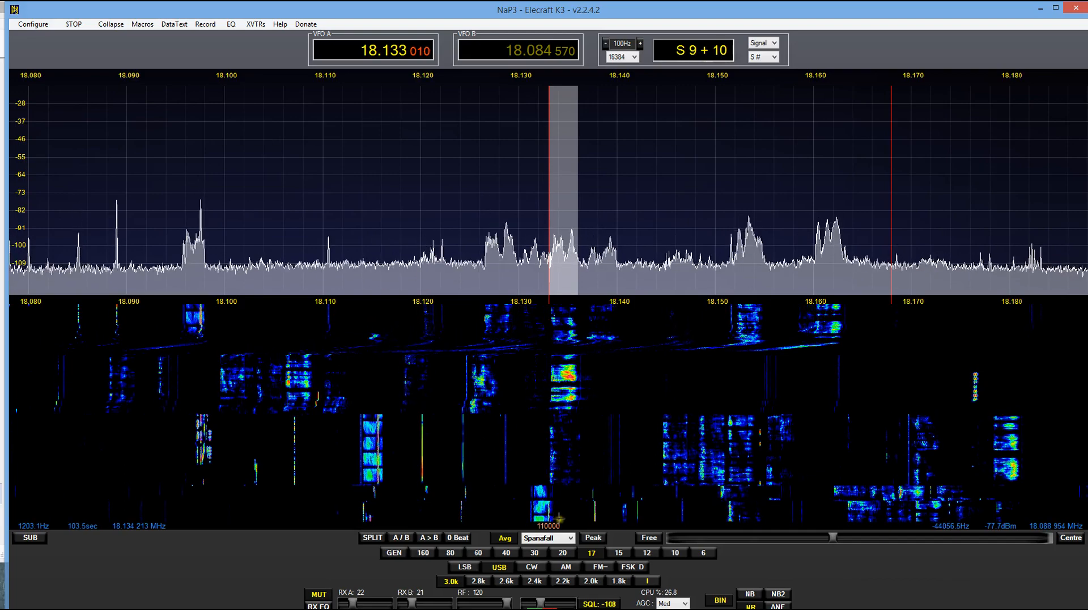
# Switch the display to Spanadapter, tune VFO A to the signal at 18.158.000 and fine-tune it to 18.158.200
pyautogui.click(568, 540)
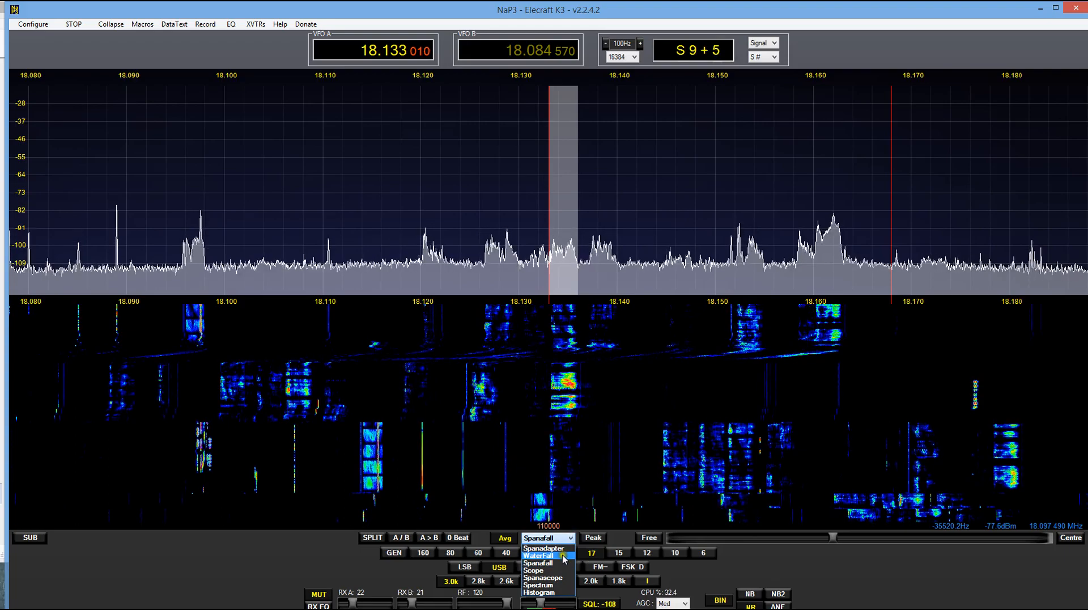
pyautogui.click(559, 549)
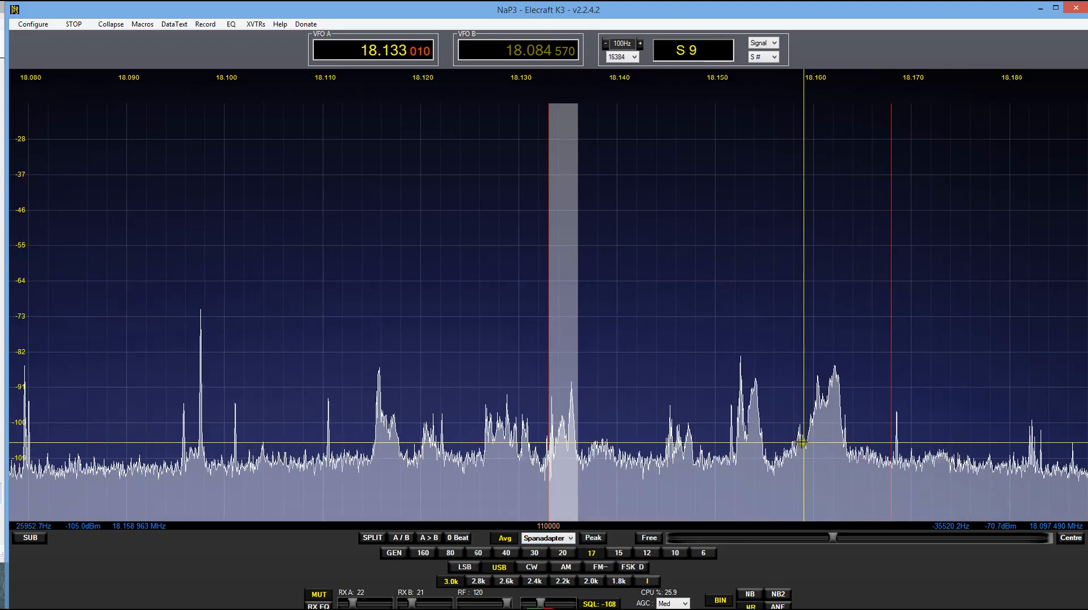
pyautogui.click(797, 449)
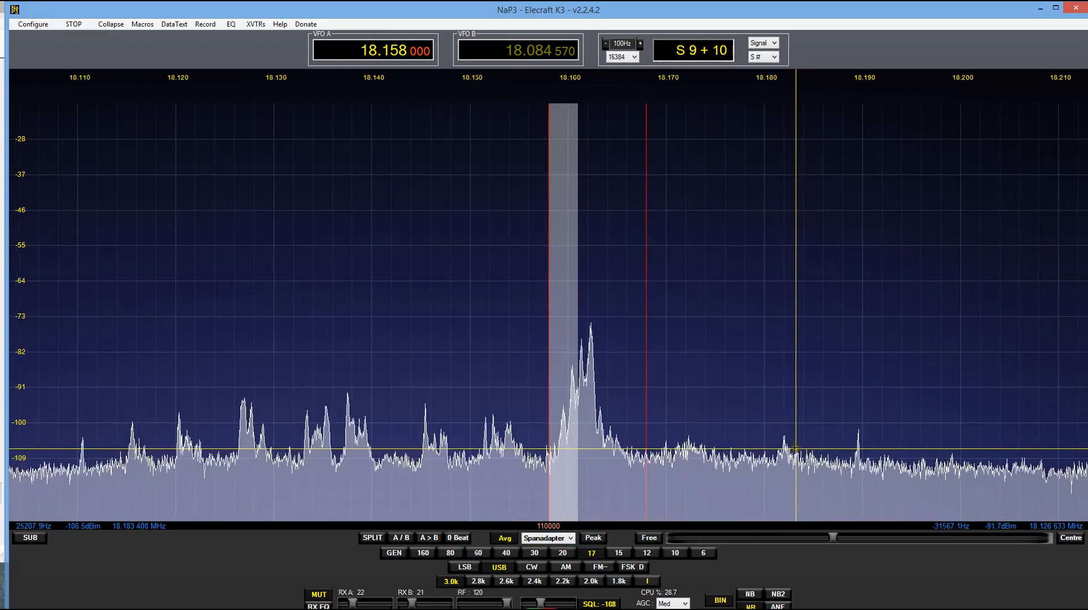
pyautogui.scroll(-2, 797, 448)
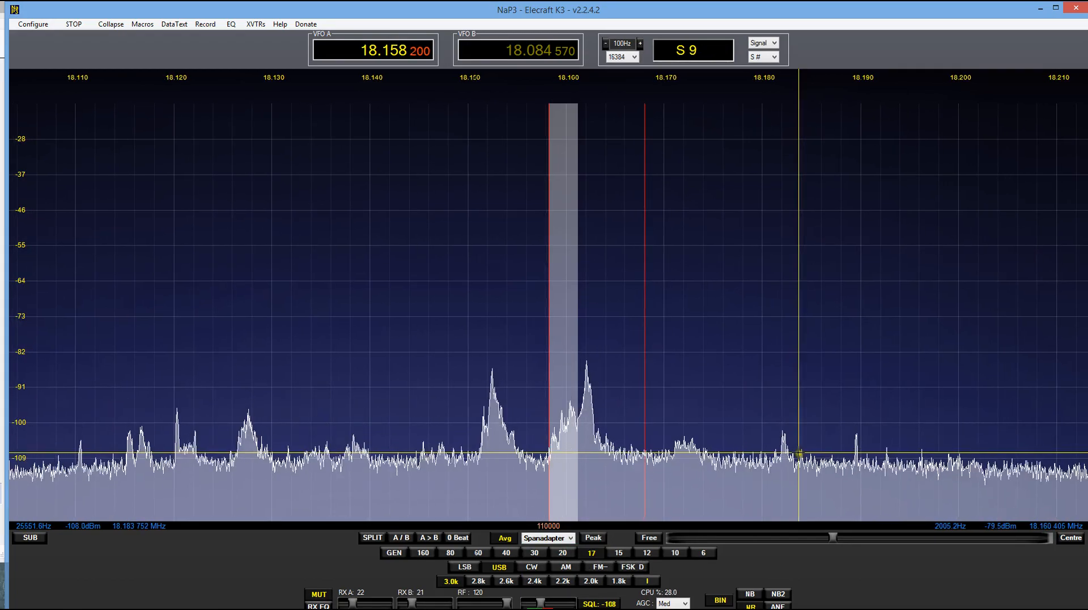